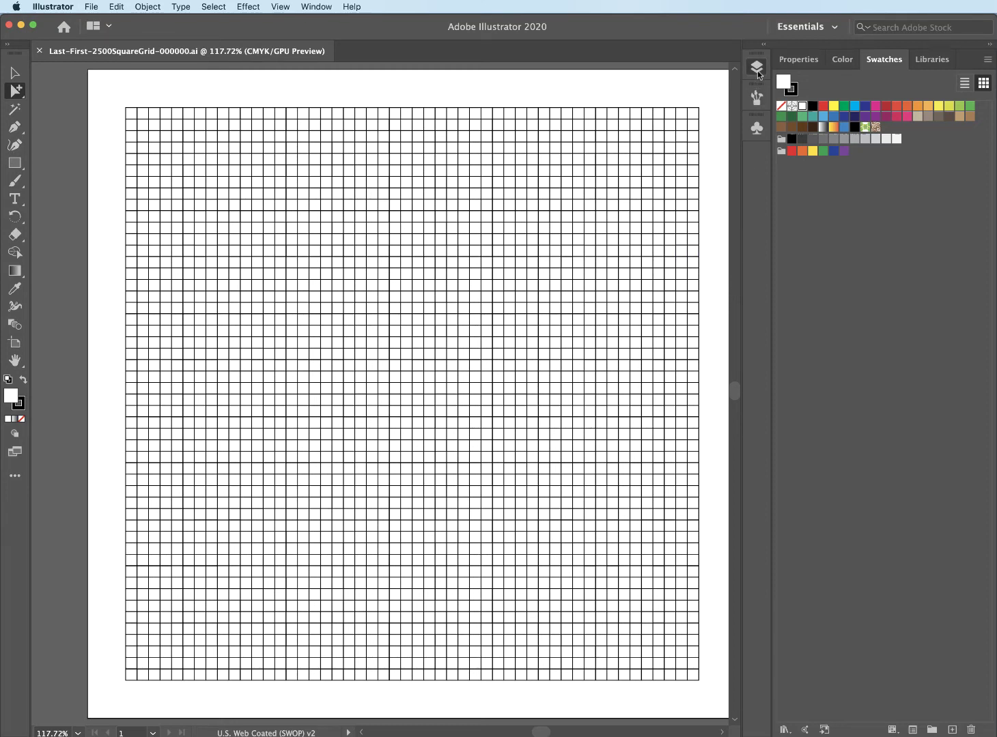
Fill all grid squares on the Color layer with a blue swatch, selecting them with the Group Selection Tool
left_click(756, 68)
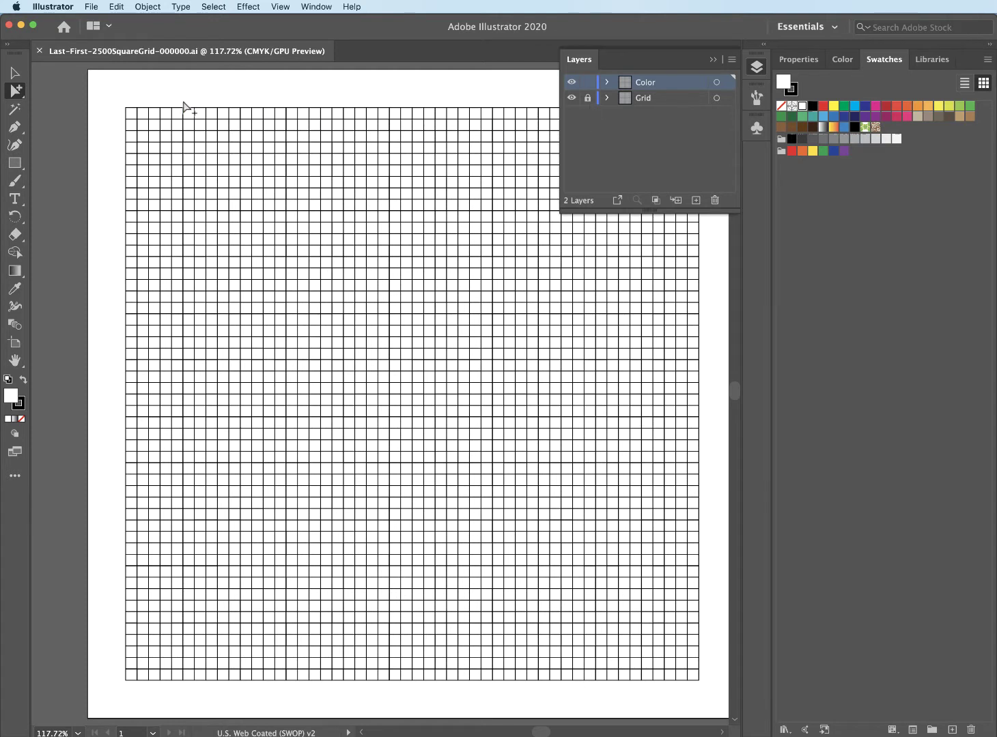
left_click(16, 91)
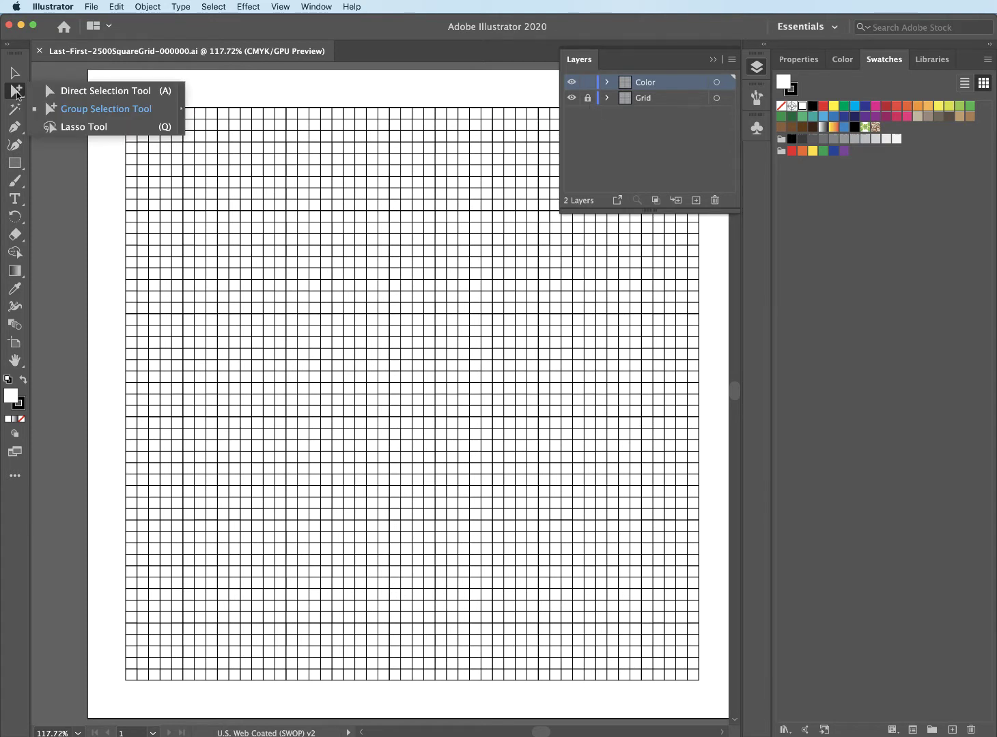
left_click(59, 108)
left_click_drag(103, 86, 707, 693)
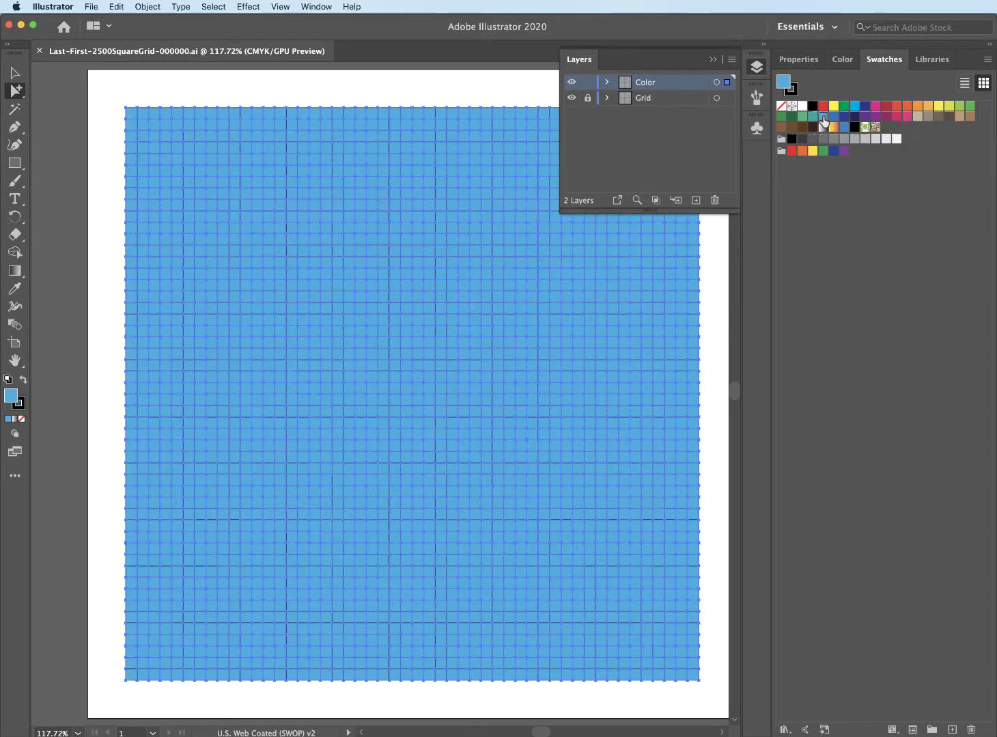
left_click(823, 117)
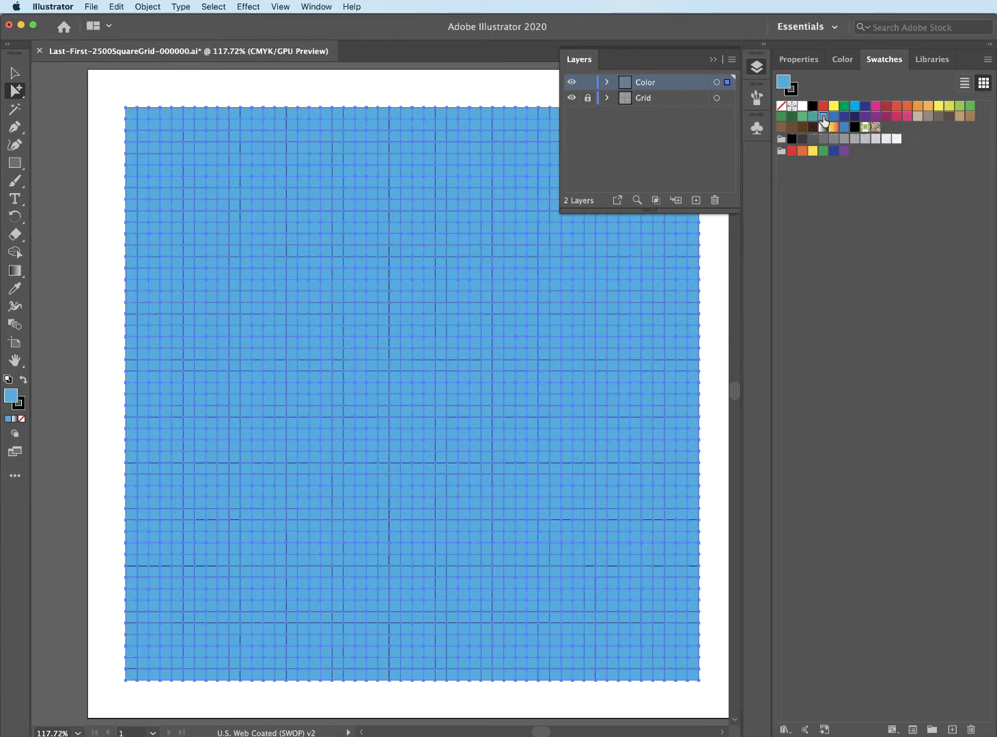
Change the fill of the selected squares to the lighter blue 65CBEF
double_click(12, 395)
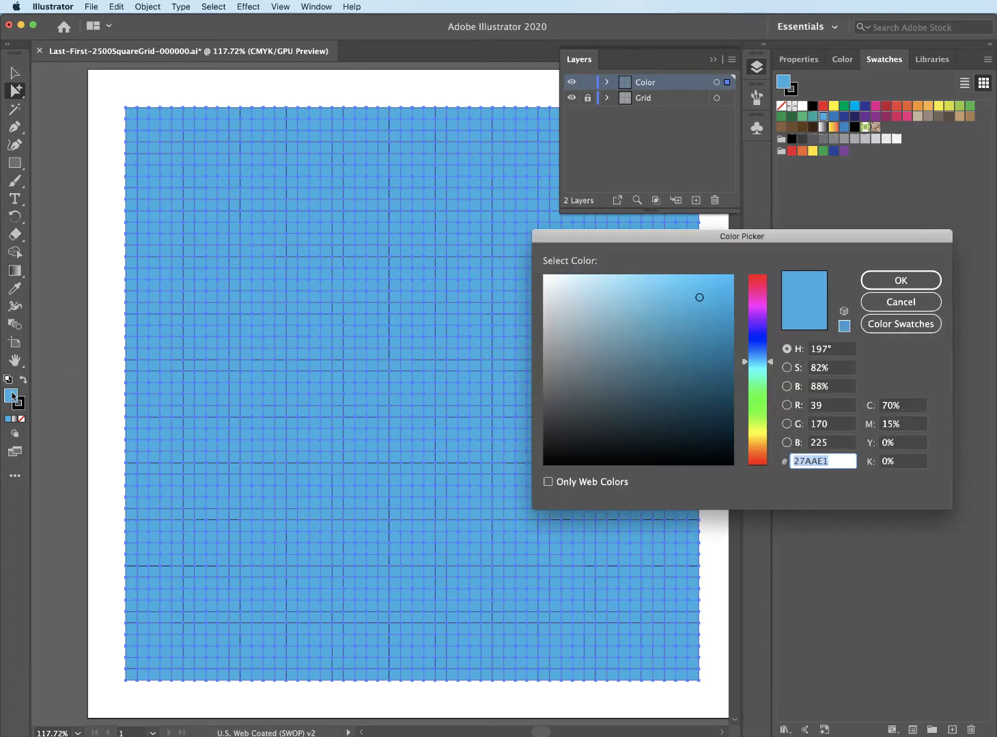
left_click(652, 296)
left_click(654, 285)
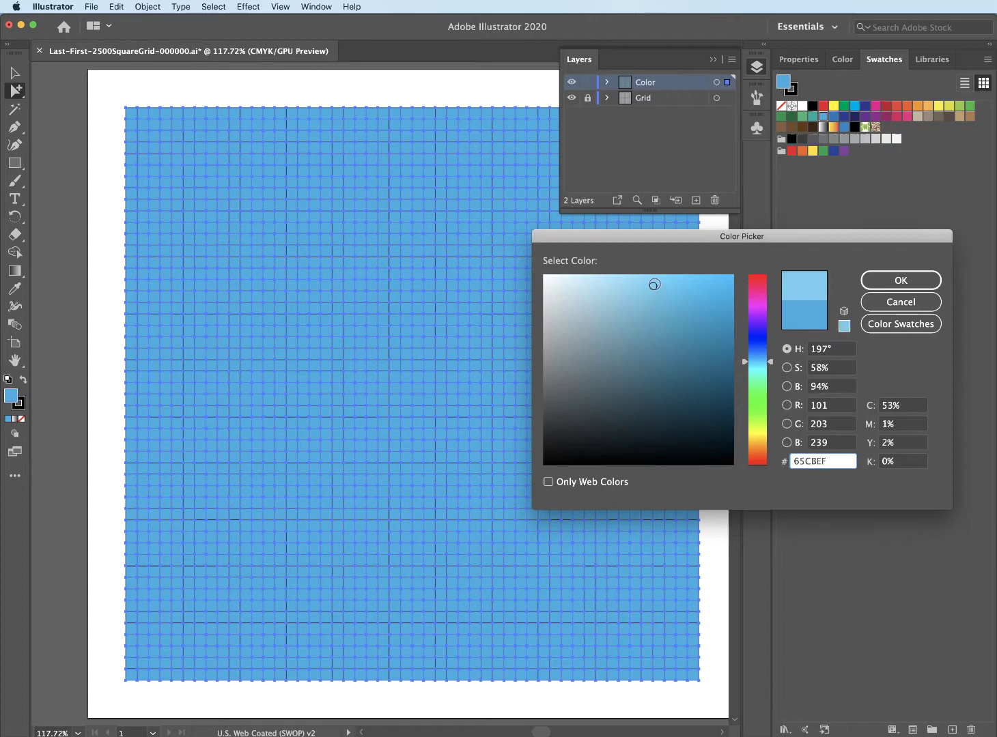
left_click(885, 283)
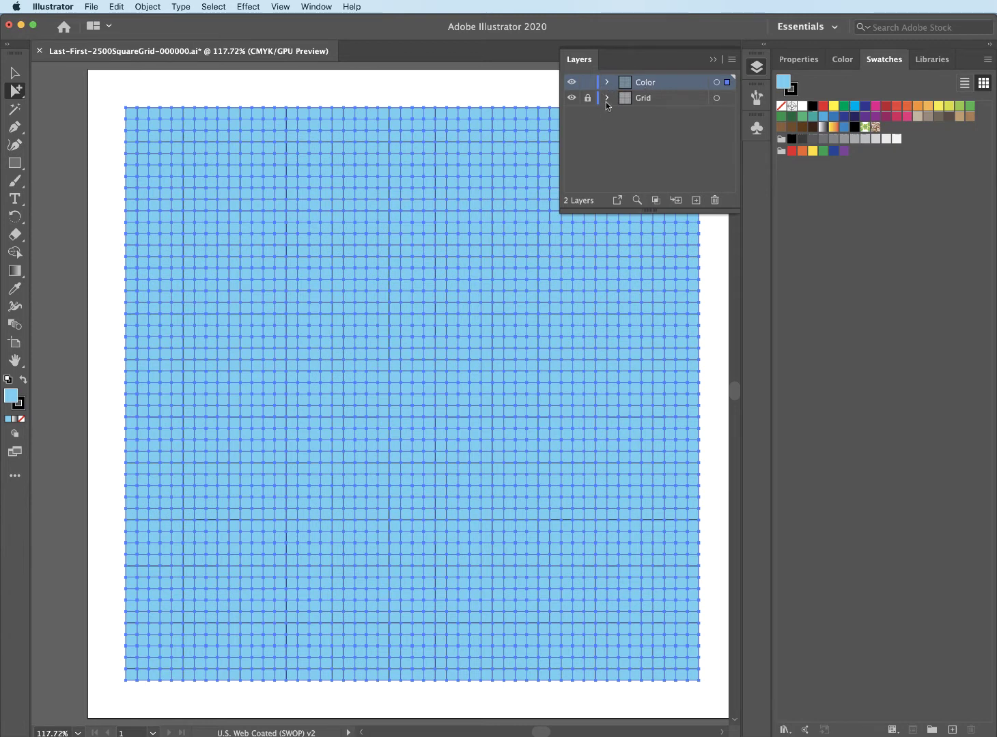
Lasso a dinosaur head-and-body silhouette across the right part of the grid and fill it with a bright green swatch
left_click(20, 112)
left_click(16, 91)
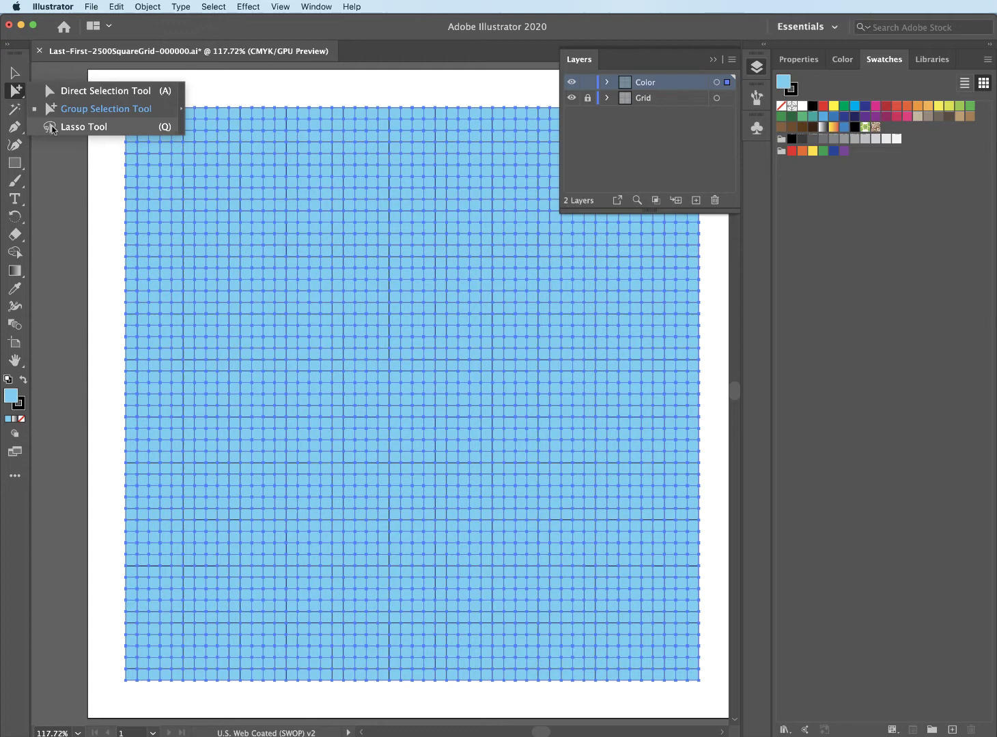
left_click(49, 127)
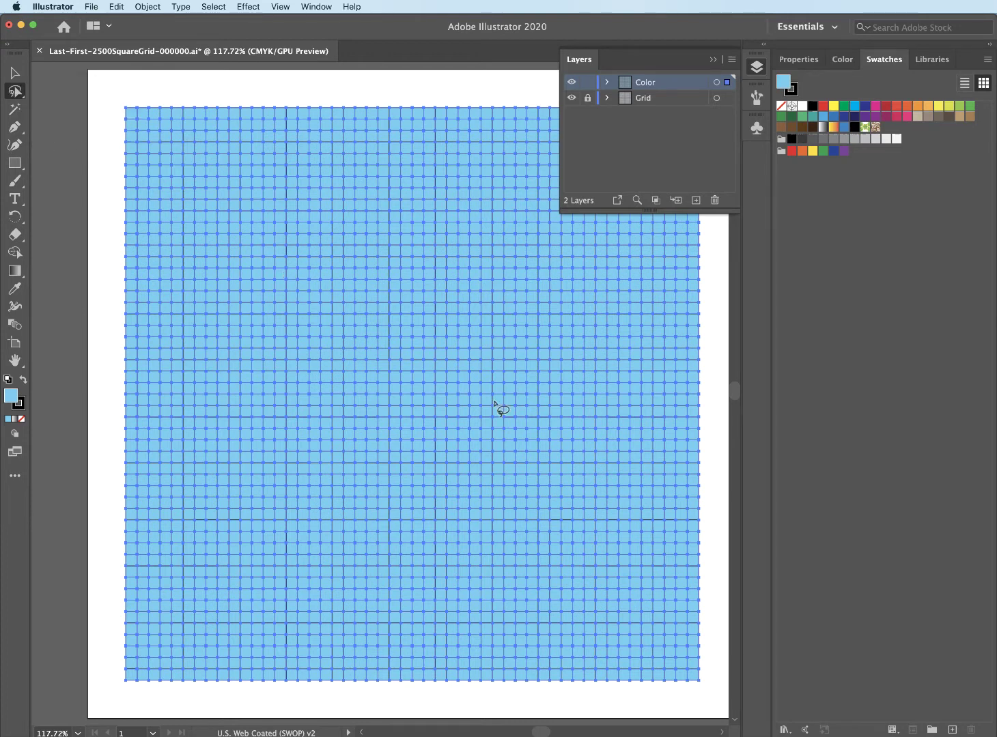
left_click(712, 61)
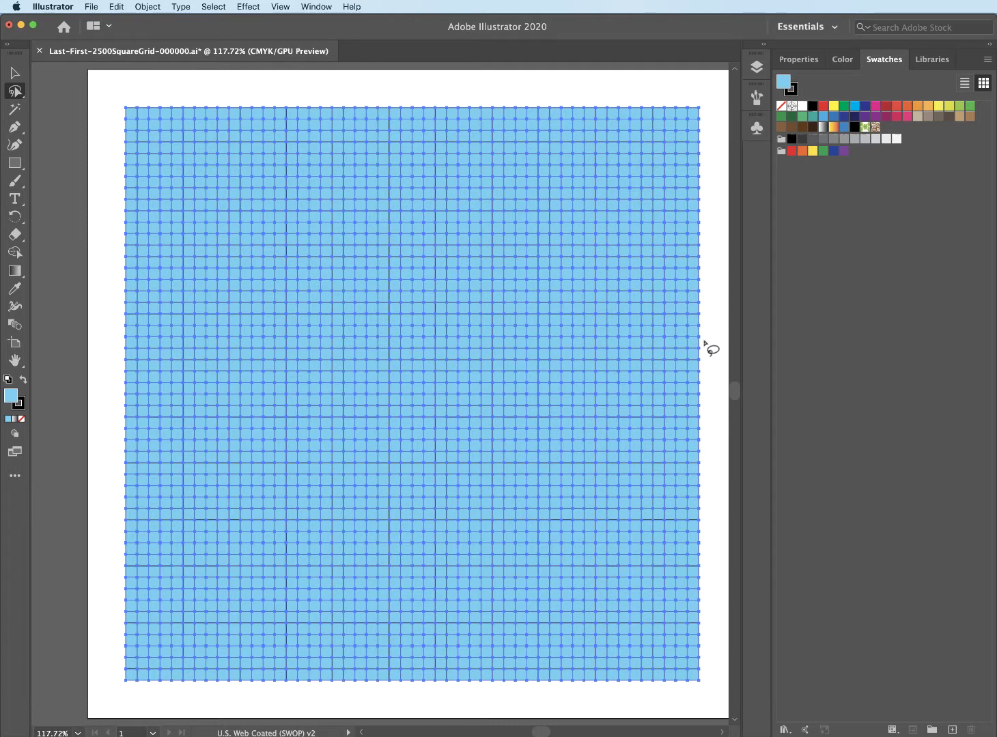
mouse_move(703, 339)
left_mouse_down()
mouse_move(662, 293)
mouse_move(628, 205)
mouse_move(569, 161)
mouse_move(546, 154)
mouse_move(519, 163)
mouse_move(506, 190)
mouse_move(455, 226)
mouse_move(402, 236)
mouse_move(408, 271)
mouse_move(431, 300)
mouse_move(428, 291)
mouse_move(497, 312)
mouse_move(483, 359)
mouse_move(540, 363)
mouse_move(550, 406)
mouse_move(507, 452)
mouse_move(488, 437)
mouse_move(464, 450)
mouse_move(480, 475)
mouse_move(564, 450)
mouse_move(561, 492)
mouse_move(615, 586)
mouse_move(648, 613)
mouse_move(722, 630)
left_mouse_up()
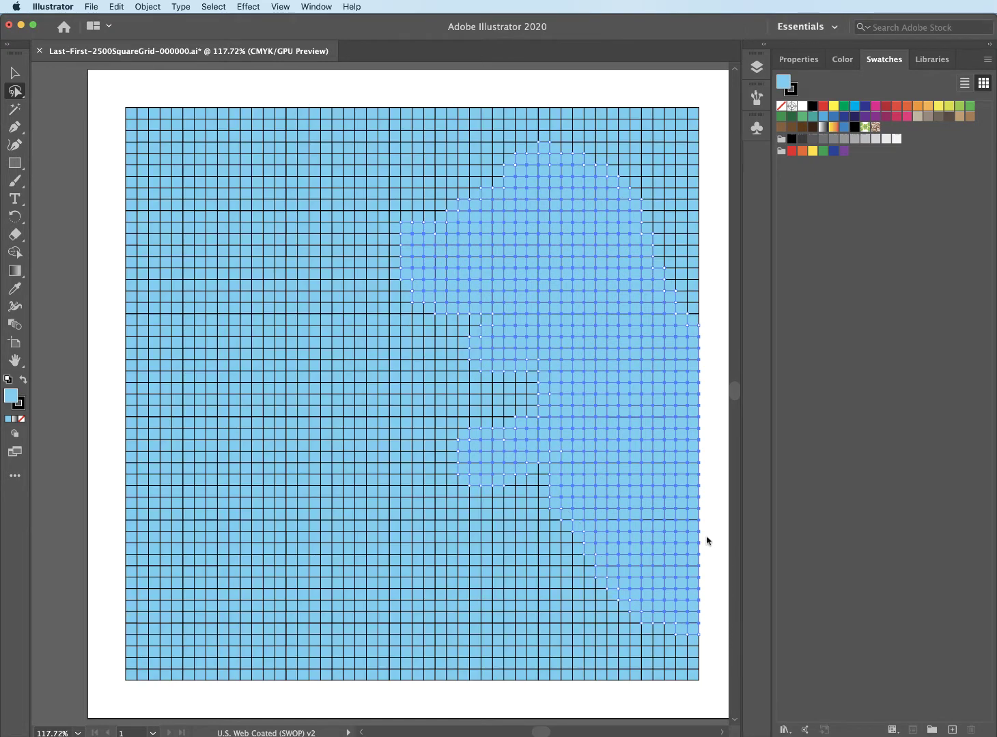
left_click(970, 105)
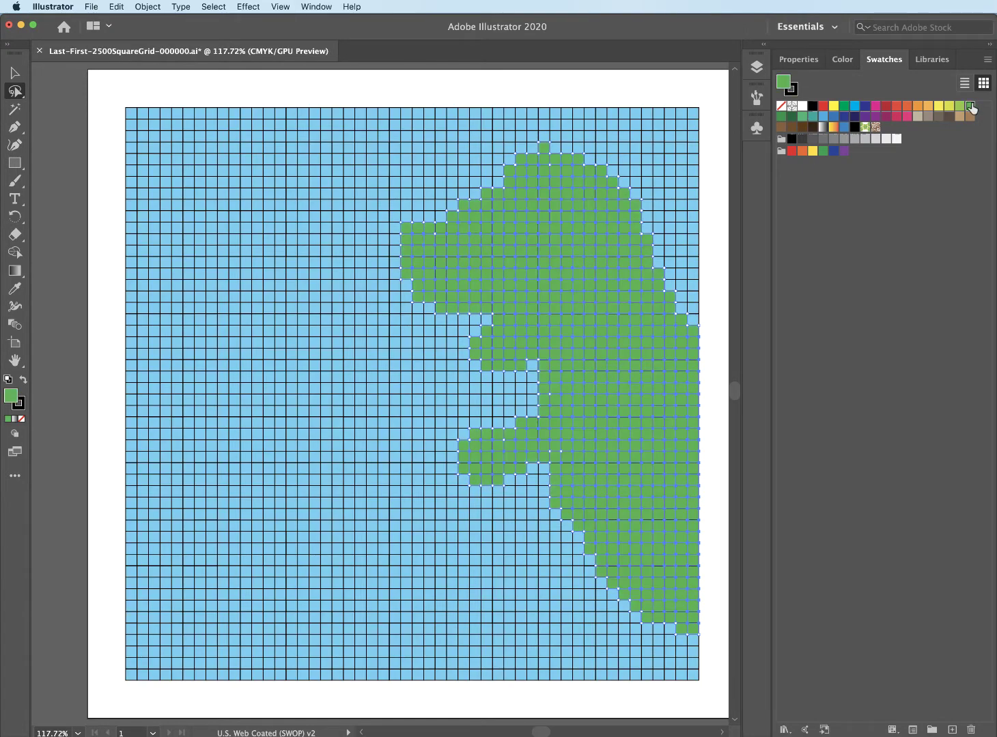
left_click(547, 285)
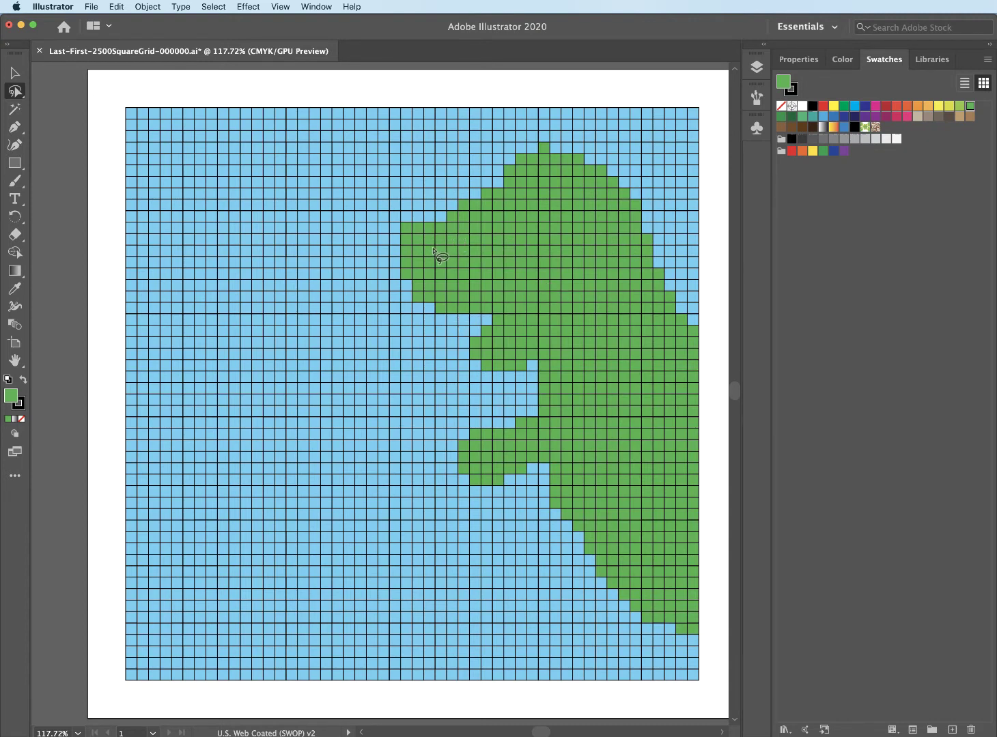
Fill a two-by-two nostril block on the snout and an irregular eye patch on the head with dark green
mouse_move(437, 242)
left_mouse_down()
mouse_move(456, 240)
mouse_move(455, 262)
mouse_move(440, 256)
mouse_move(452, 261)
mouse_move(444, 247)
mouse_move(464, 246)
left_mouse_up()
left_click(458, 239)
left_click(792, 118)
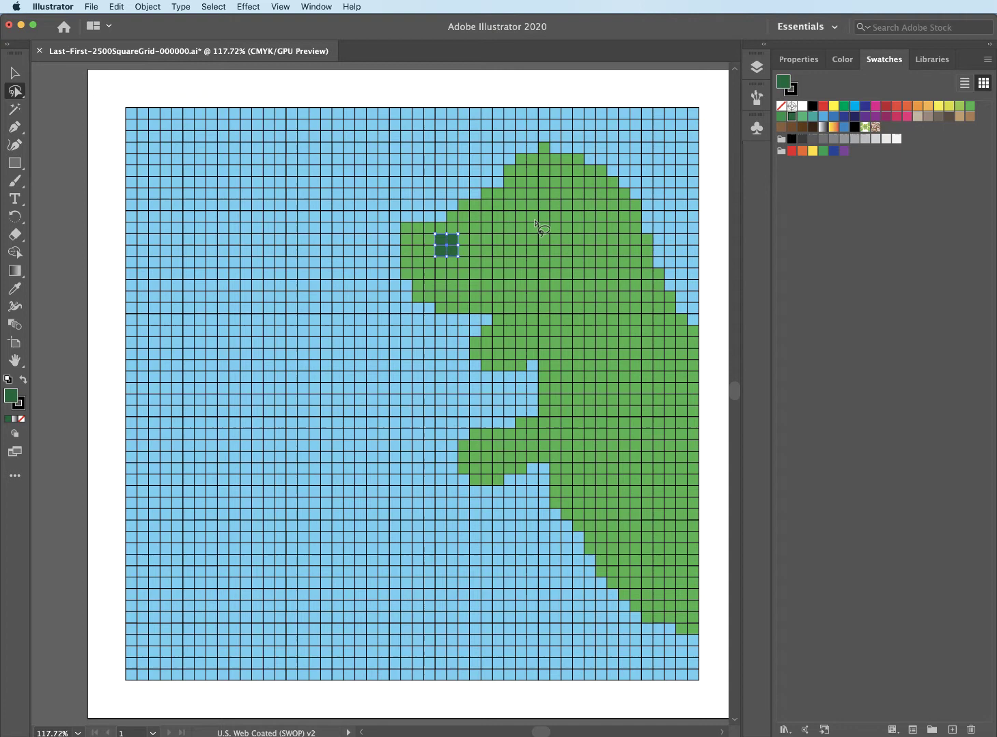
mouse_move(518, 213)
left_mouse_down()
mouse_move(558, 200)
mouse_move(568, 220)
mouse_move(516, 241)
mouse_move(520, 214)
left_mouse_up()
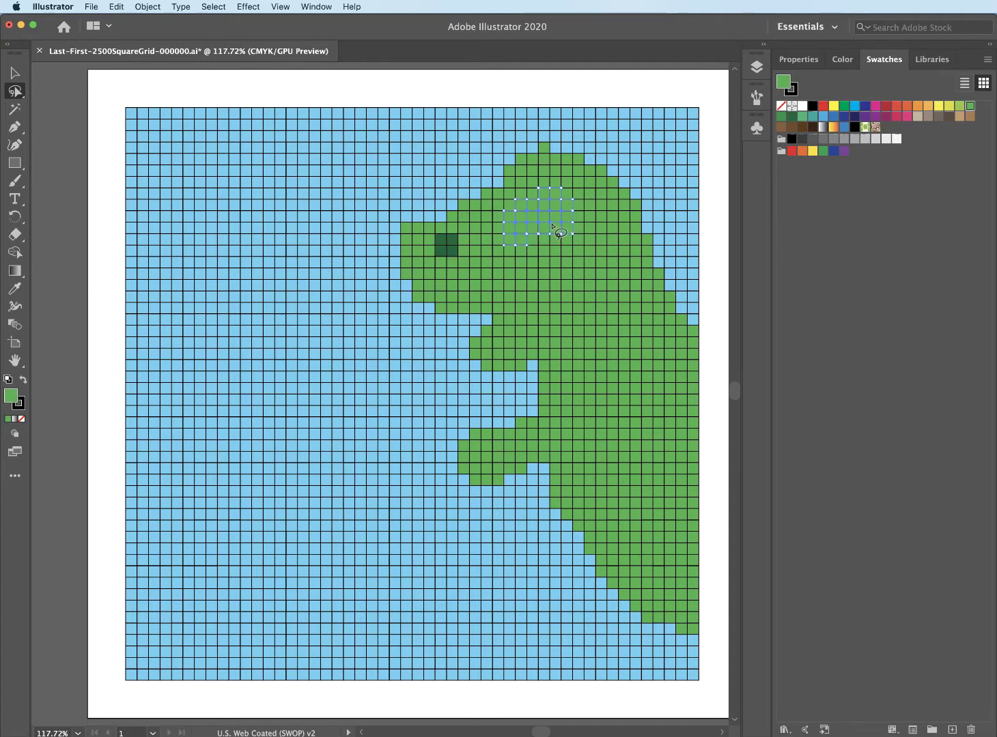
left_click(791, 121)
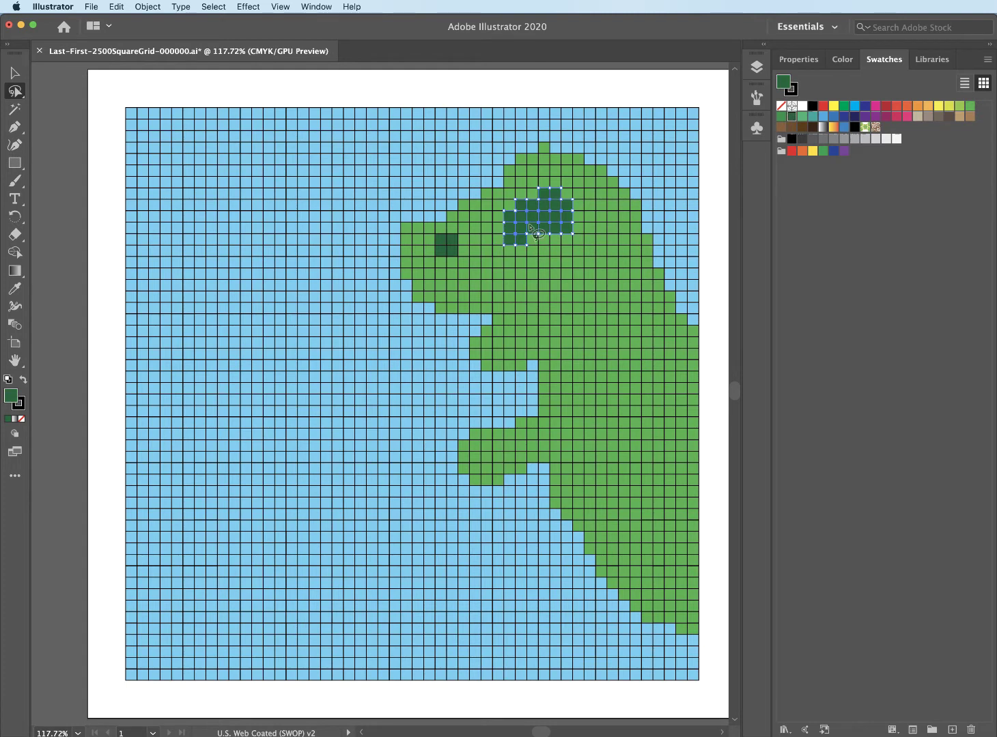
left_click(548, 230)
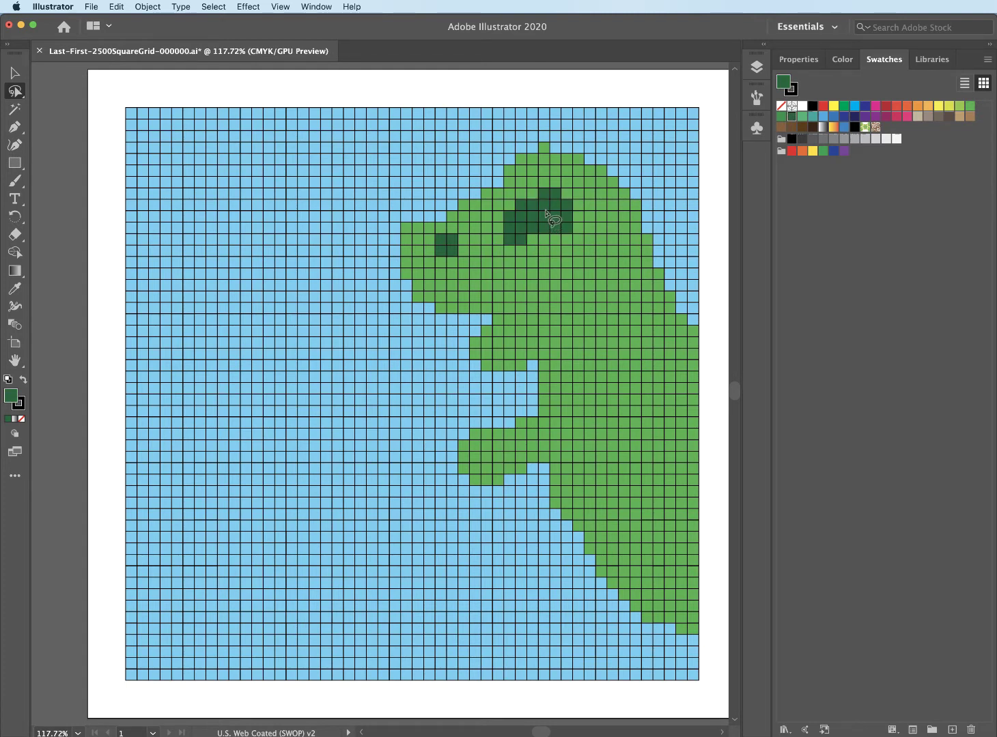
Fill a block three squares wide and two high inside the eye patch with red-orange
mouse_move(547, 211)
left_mouse_down()
mouse_move(529, 220)
mouse_move(539, 234)
mouse_move(565, 220)
mouse_move(556, 215)
left_mouse_up()
left_click(803, 106)
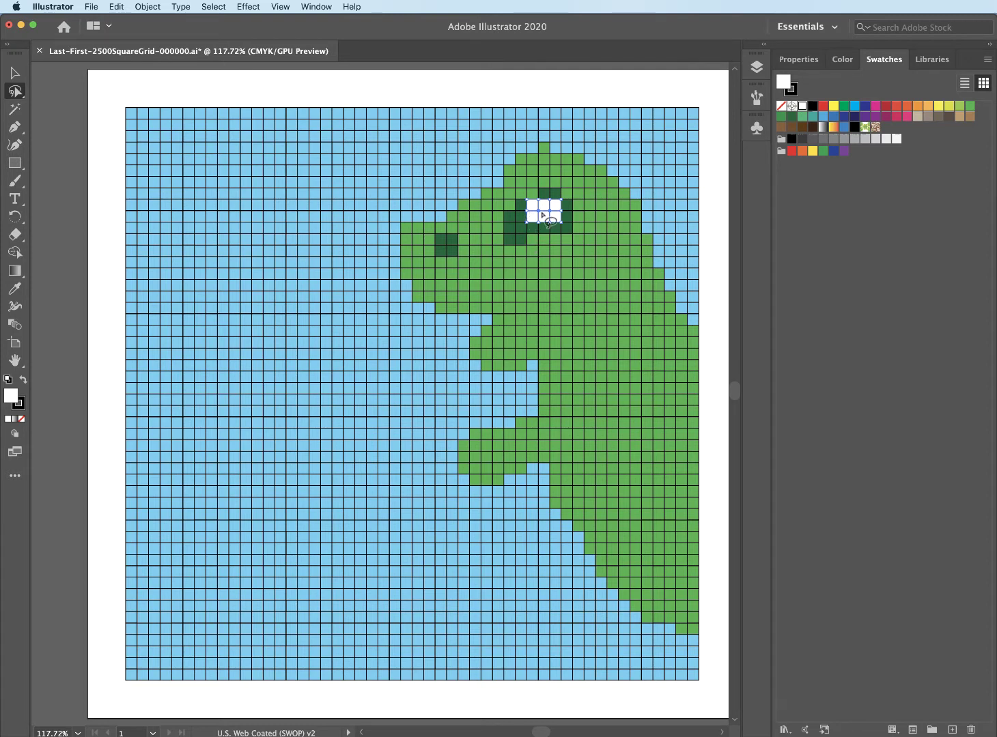
left_click(909, 107)
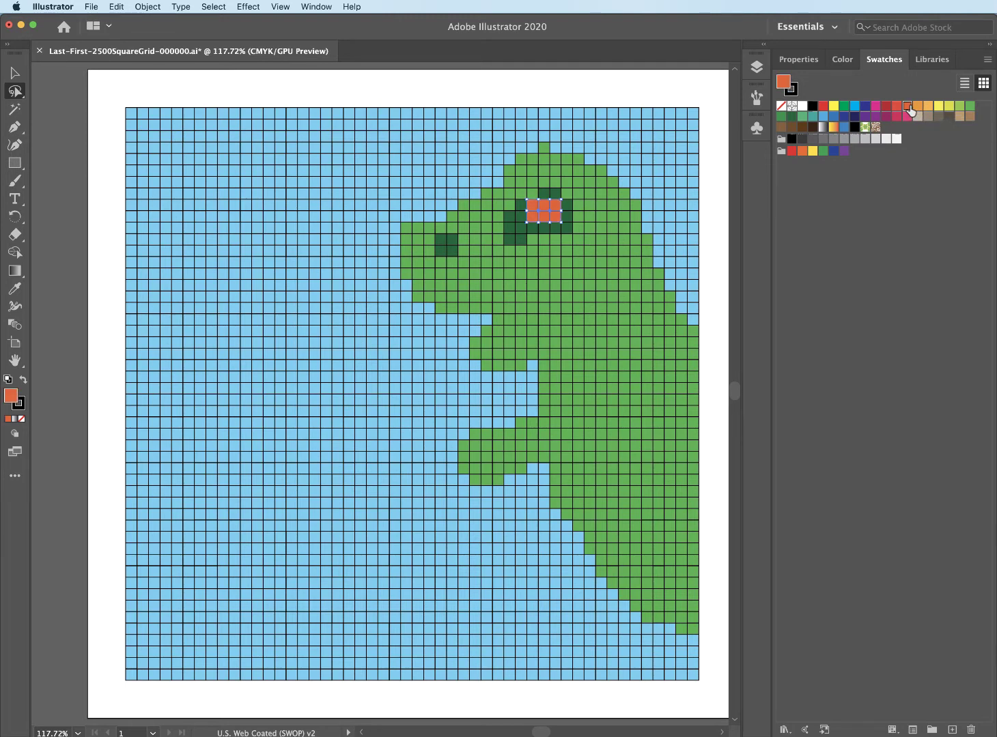
Recolor the lower-left square of the orange eye yellow, selecting it with the Group Selection Tool
left_click(532, 216)
left_click_drag(18, 92, 57, 104)
left_click(528, 215)
left_click(530, 215)
left_click(939, 106)
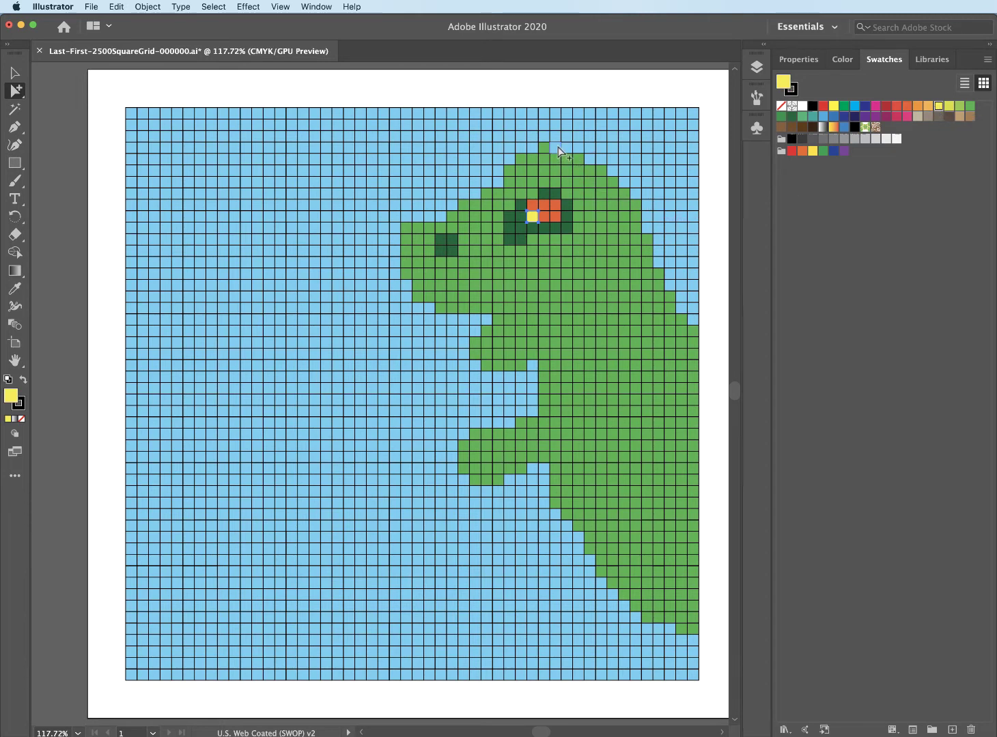
Build a three-row pointed spike on top of the dinosaur's head by filling sky squares with dark green
left_click(556, 149)
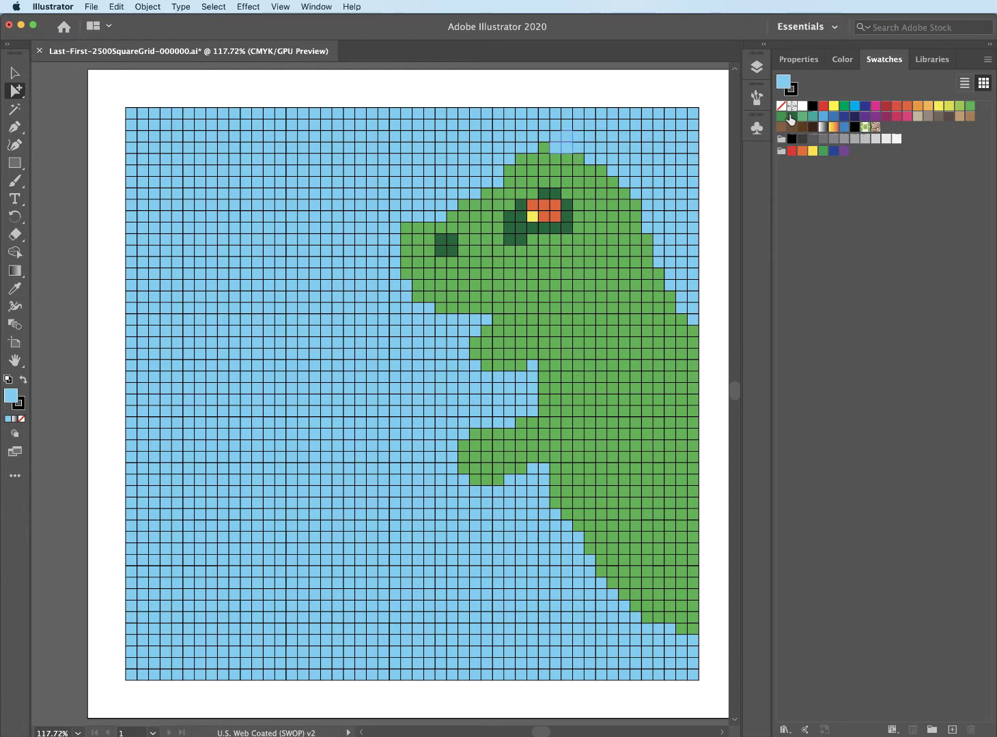
left_click(790, 118)
left_click(578, 149)
left_click(791, 116)
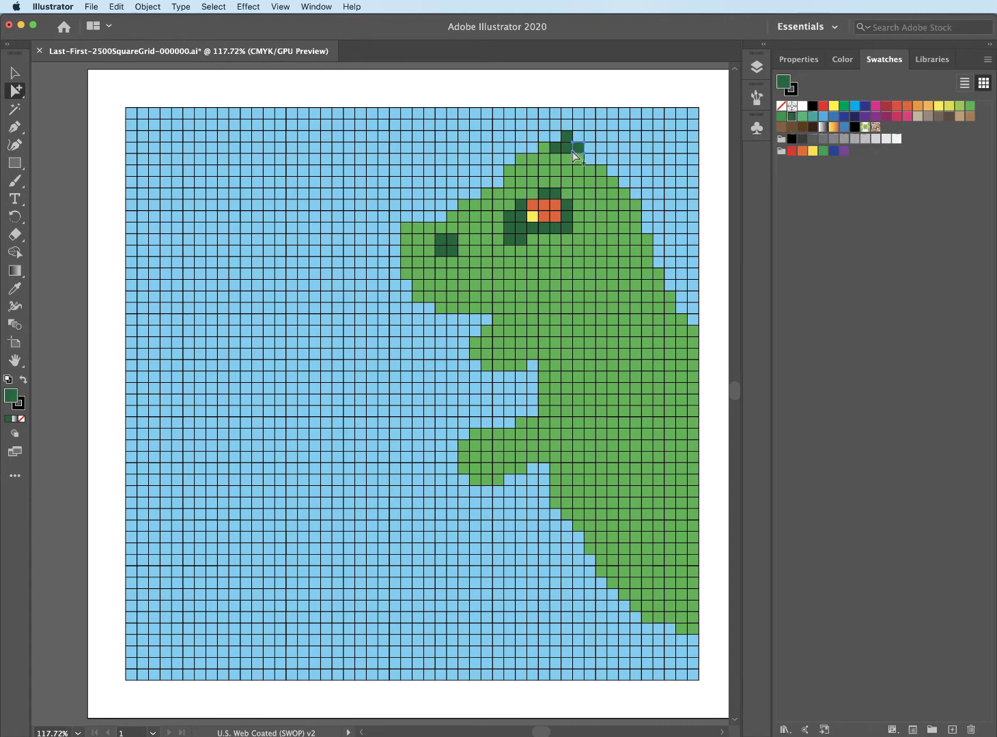
left_click(568, 129)
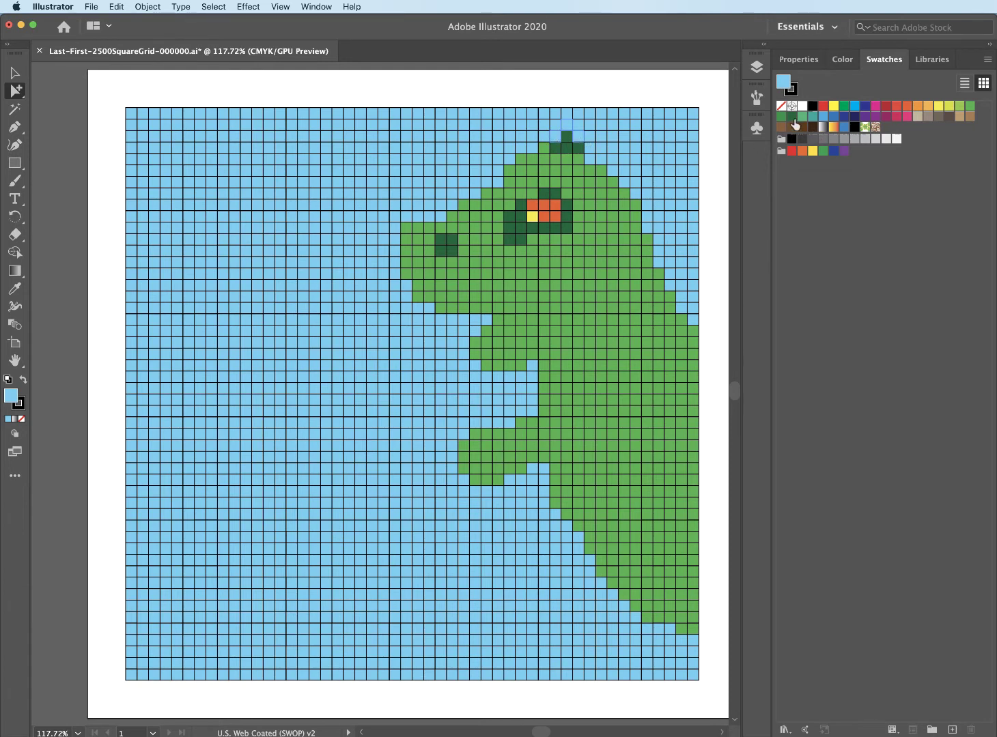
left_click(792, 117)
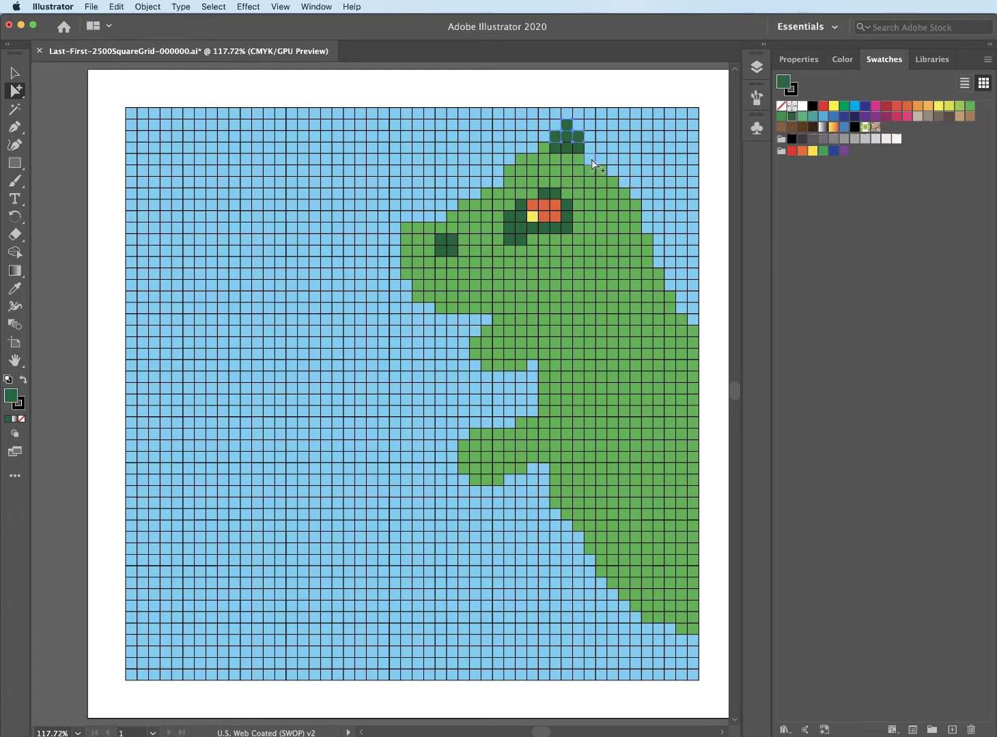
Form a second dark green spike on the back of the head, extending down to meet the body outline
left_click(624, 160)
left_click(625, 172, "shift")
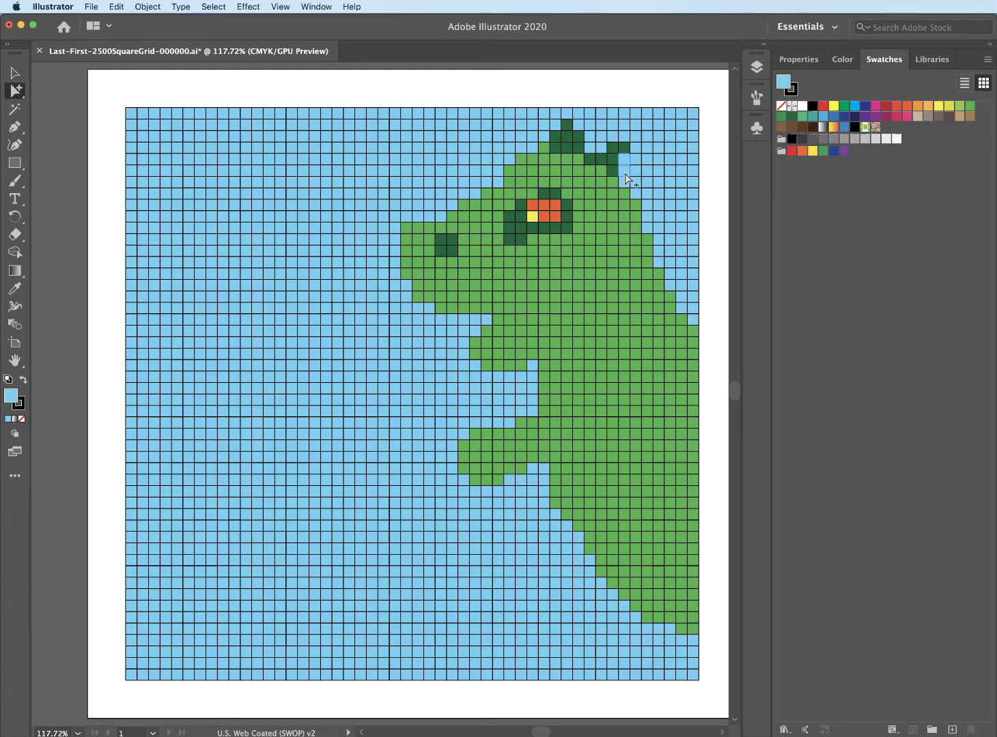
left_click(625, 183, "shift")
left_click(792, 118)
Add a third dark green spike behind the neck, just below and to the right of the second one
left_click(636, 194)
left_click(647, 194, "shift")
left_click(647, 205, "shift")
left_click_drag(650, 220, 665, 186)
left_click(792, 117)
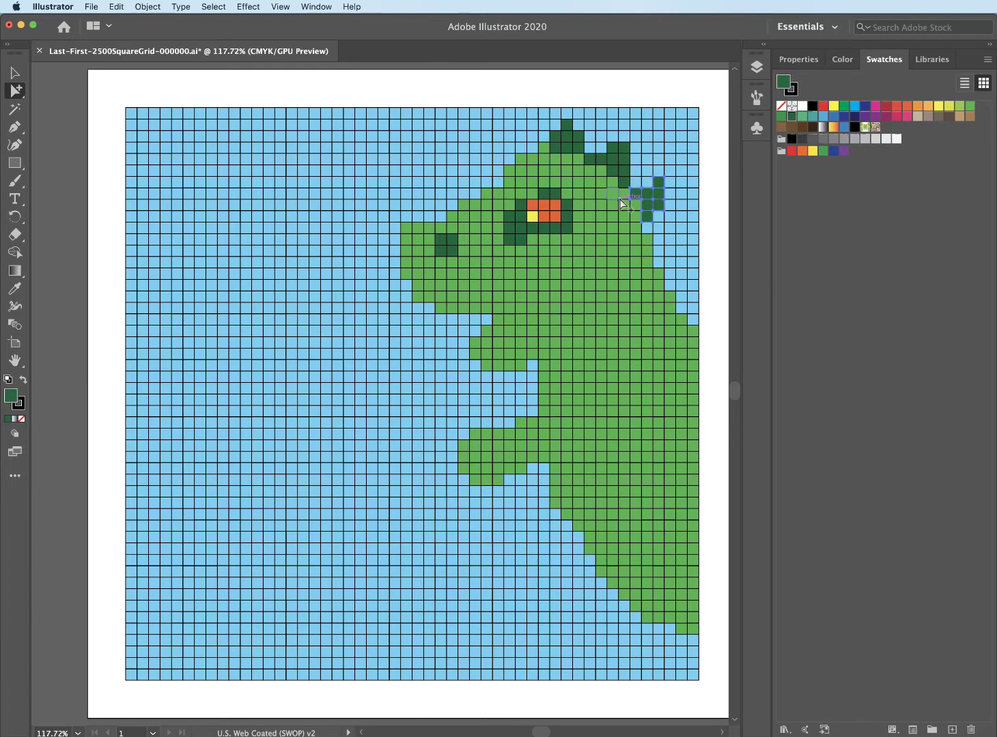
Trim three squares from the lower-left edge of the dark eye patch by sampling the body green onto them with the Eyedropper
left_click(511, 219)
key("i")
left_click(499, 204)
left_click(521, 241, "super")
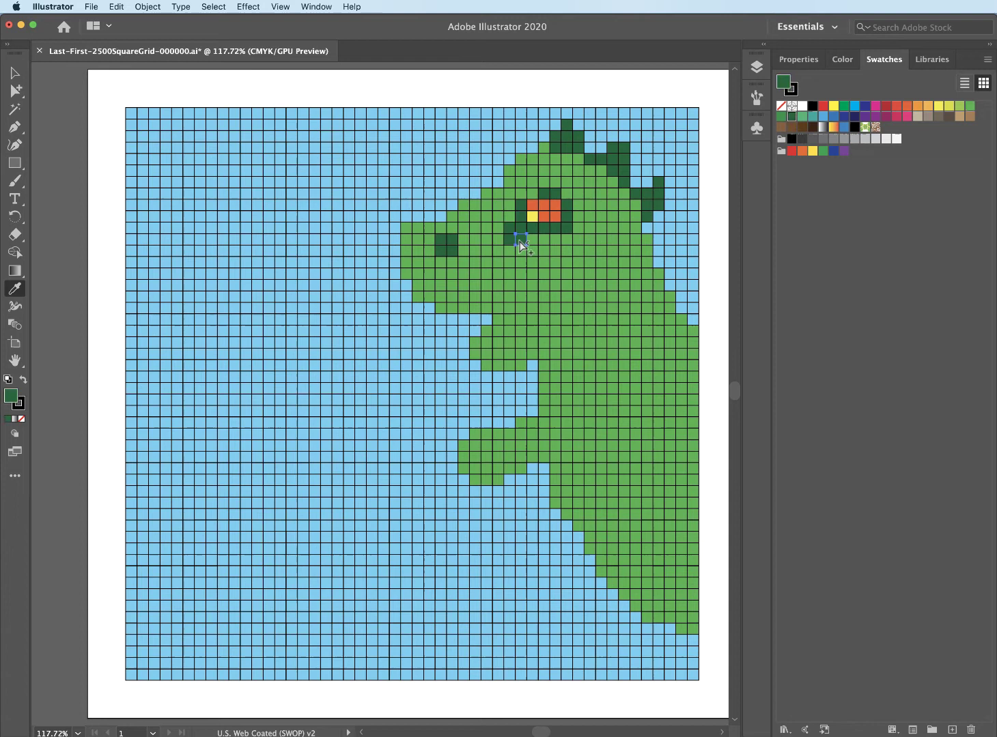
left_click(535, 241)
left_click(510, 240, "super")
left_click(513, 249)
Lasso a fourth spike along the back, color it dark green, and return two of its top squares to sky blue
left_click(15, 91)
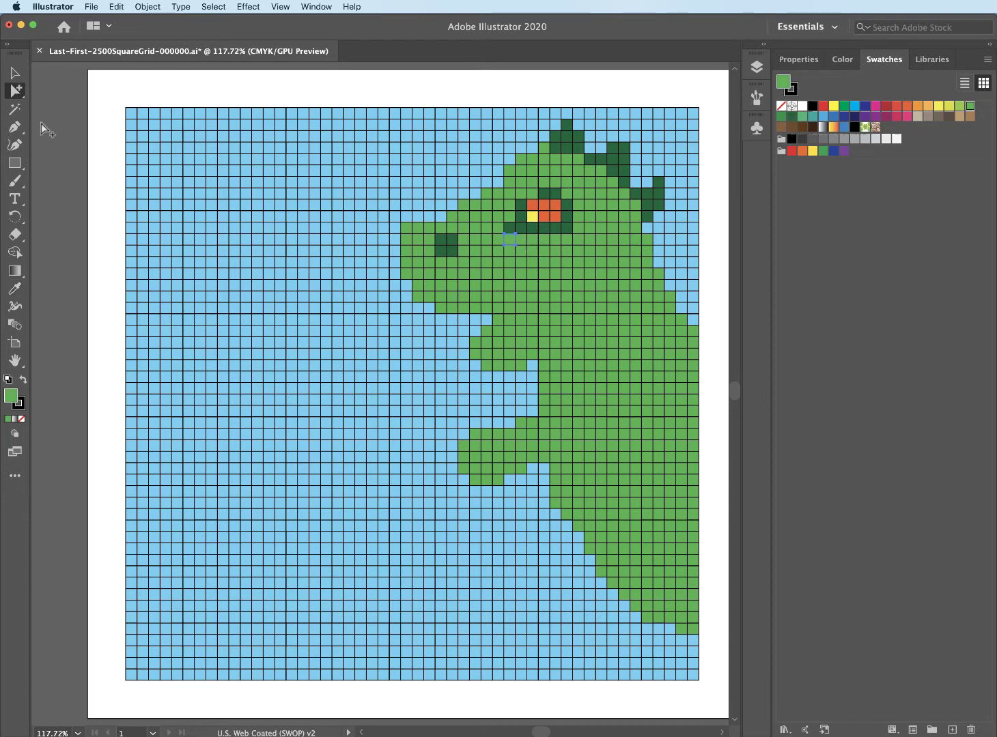
left_click_drag(16, 93, 44, 126)
mouse_move(660, 236)
left_mouse_down()
mouse_move(679, 233)
mouse_move(659, 250)
mouse_move(659, 239)
left_mouse_up()
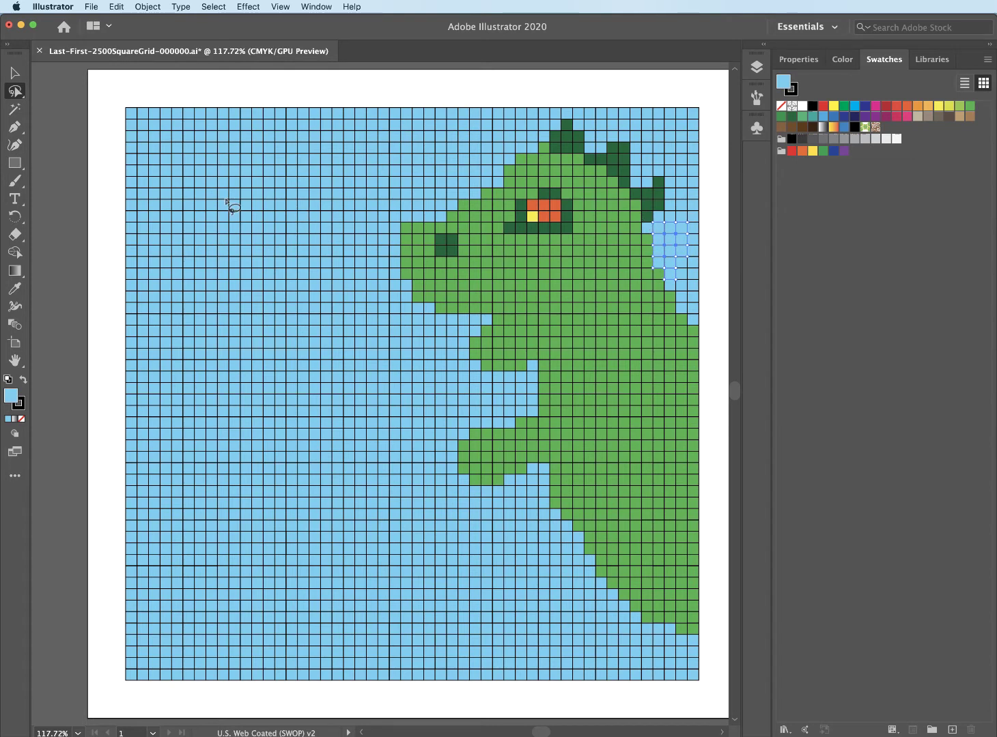
key("i")
left_click(659, 192)
left_click(658, 228, "super")
left_click(688, 197)
left_click(671, 229, "super")
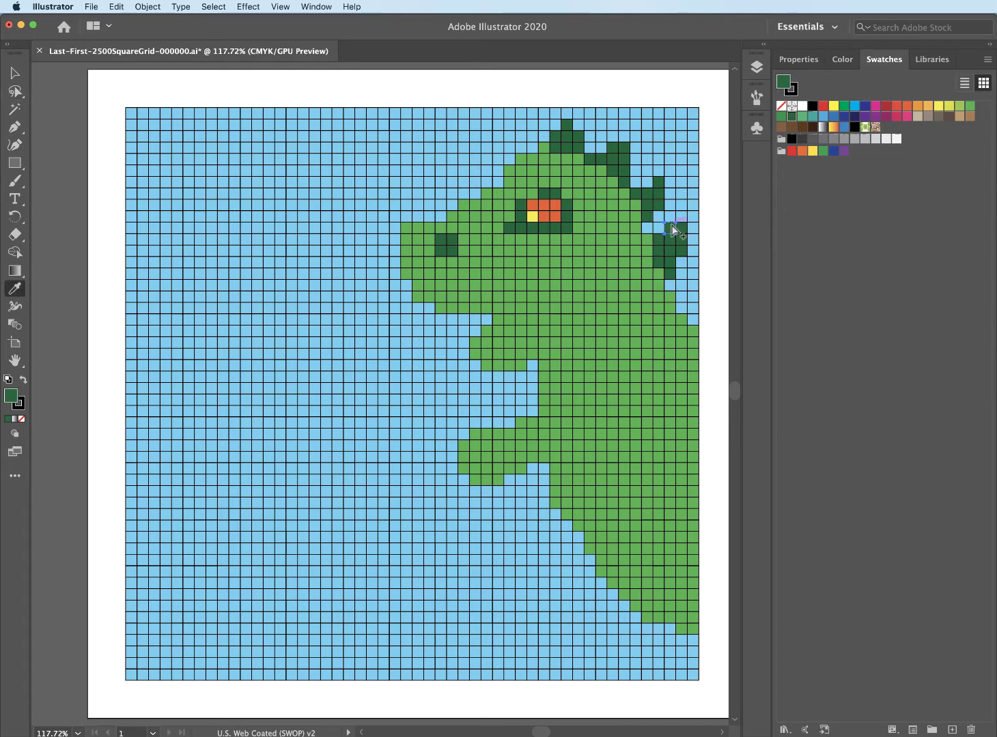
left_click(677, 214)
Extend the fourth spike one square downward and add a small dark green spike at the grid's right edge
left_click(670, 285, "super")
left_click(671, 274)
left_click(681, 308, "super")
left_click(693, 299, "shift+super")
left_click(693, 309, "shift+super")
left_click(694, 319, "shift+super")
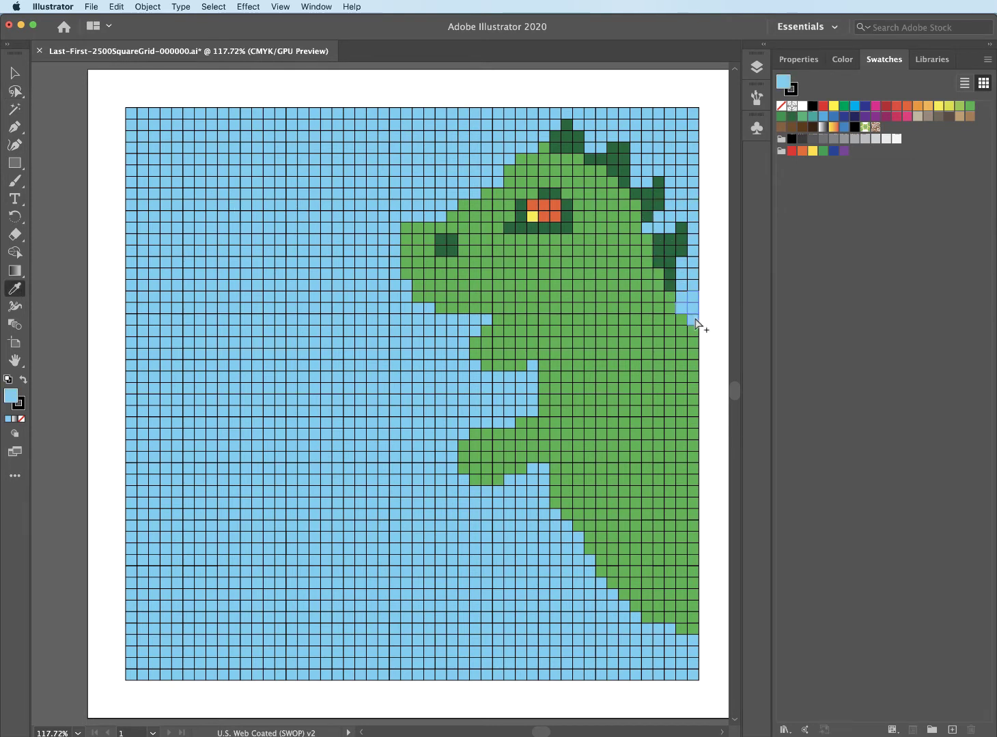
left_click(671, 274)
Shade five squares along the underside of the lower jaw with green 247F2C and save that color as a swatch
left_click(520, 364, "super")
left_click(531, 355, "shift+super")
left_click(508, 365, "shift+super")
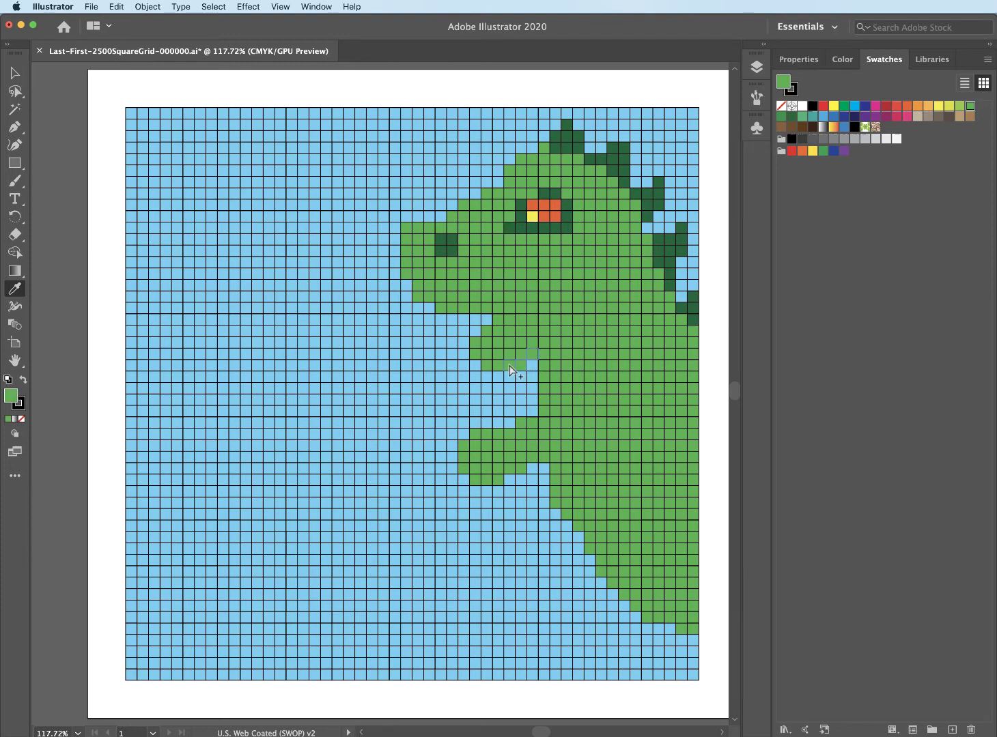
left_click(497, 365, "shift+super")
left_click(487, 366, "shift+super")
double_click(11, 397)
left_click_drag(674, 350, 681, 369)
left_click_drag(653, 238, 715, 240)
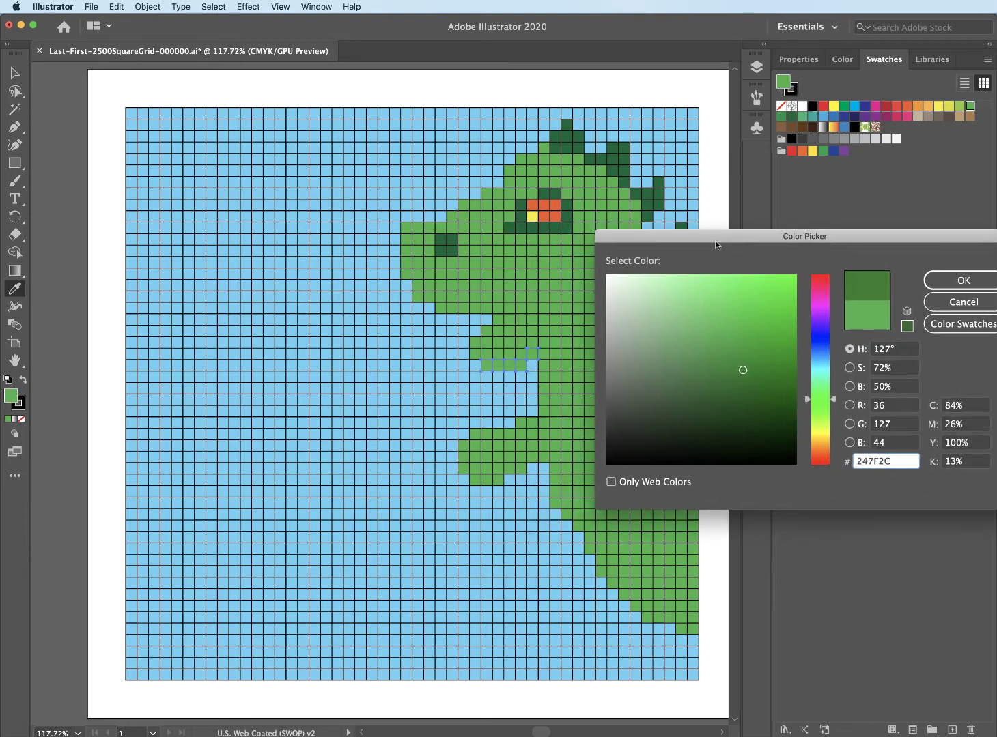
left_click(952, 279)
left_click_drag(784, 83, 887, 130)
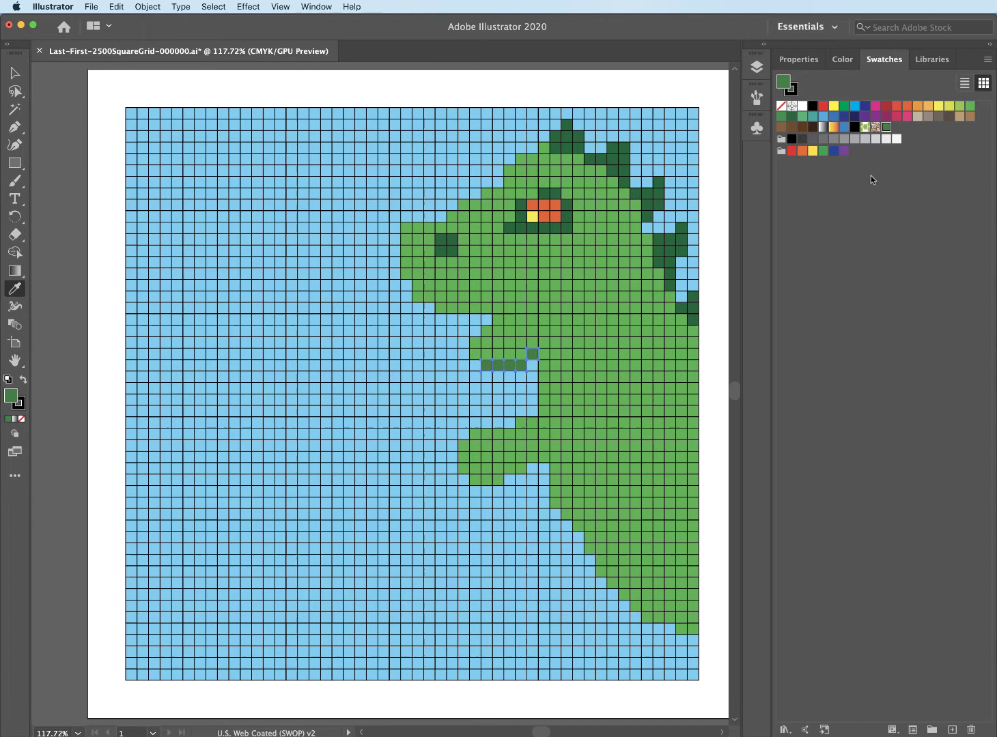
Shade squares along the underside of the hand and arm with the saved darker green swatch
left_click(15, 92)
left_click(482, 483)
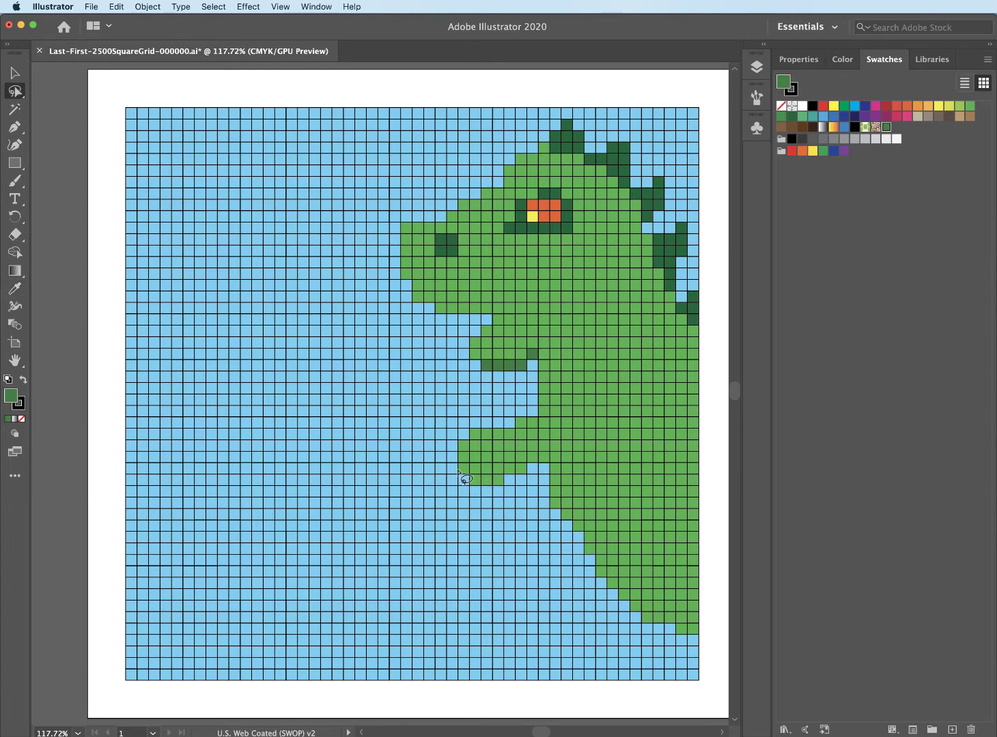
left_click_drag(15, 91, 63, 105)
left_click(475, 480)
left_click(488, 480, "shift")
left_click(498, 481, "shift")
left_click(510, 469, "shift")
left_click(521, 468, "shift")
left_click(532, 459, "shift")
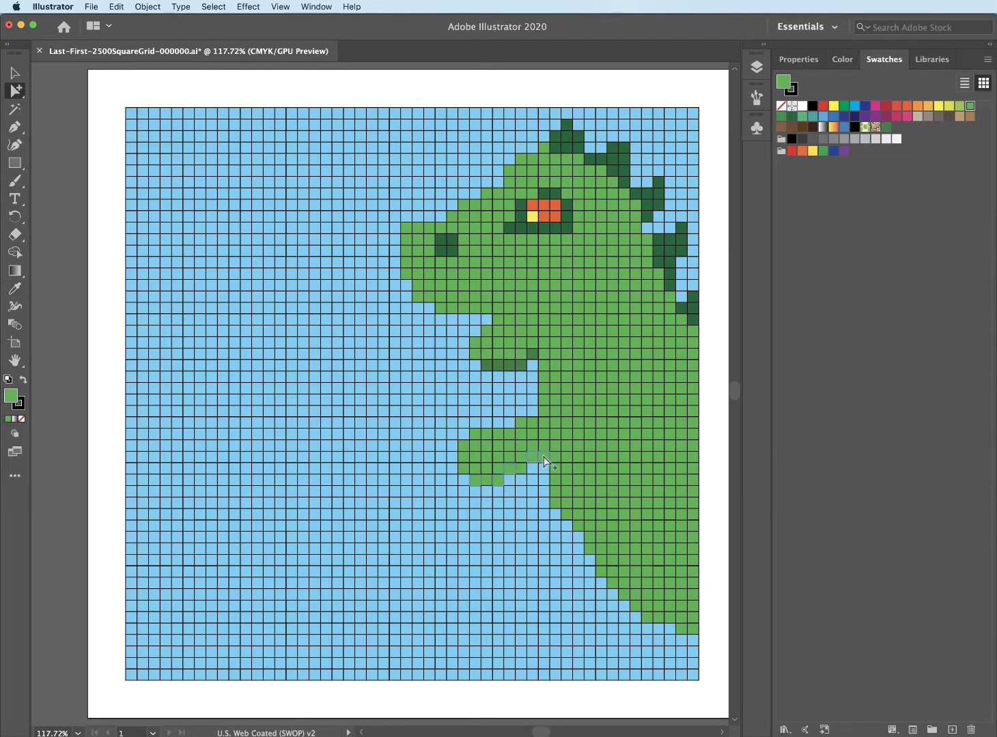
left_click(543, 458, "shift")
left_click(887, 128)
double_click(532, 468)
left_click(707, 488)
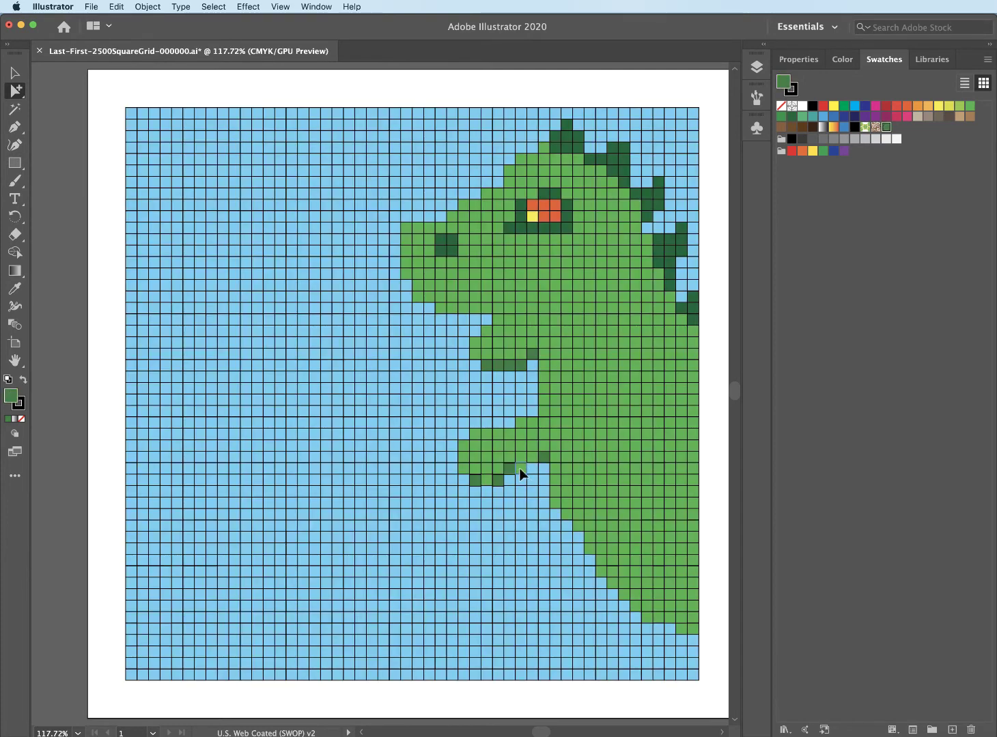
Fill the four remaining gaps in the arm's underside shading with the same darker green
left_click(521, 469)
left_click(487, 481, "shift")
left_click(533, 459, "shift")
left_click(521, 459, "shift")
scroll(615, 416, "right", 1)
left_click(886, 128)
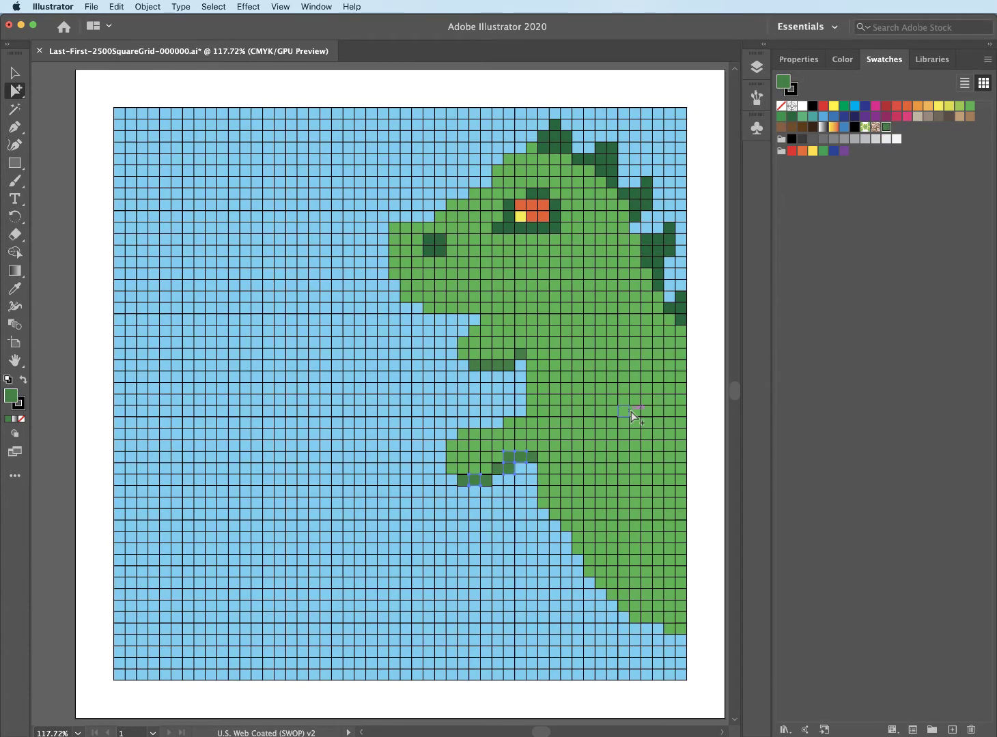
Turn five green squares along the bottom edge of the upper jaw sky blue using the Eyedropper
left_click(474, 307)
left_click(473, 310)
left_click(463, 309, "shift")
left_click(452, 309, "shift")
left_click(440, 309, "shift")
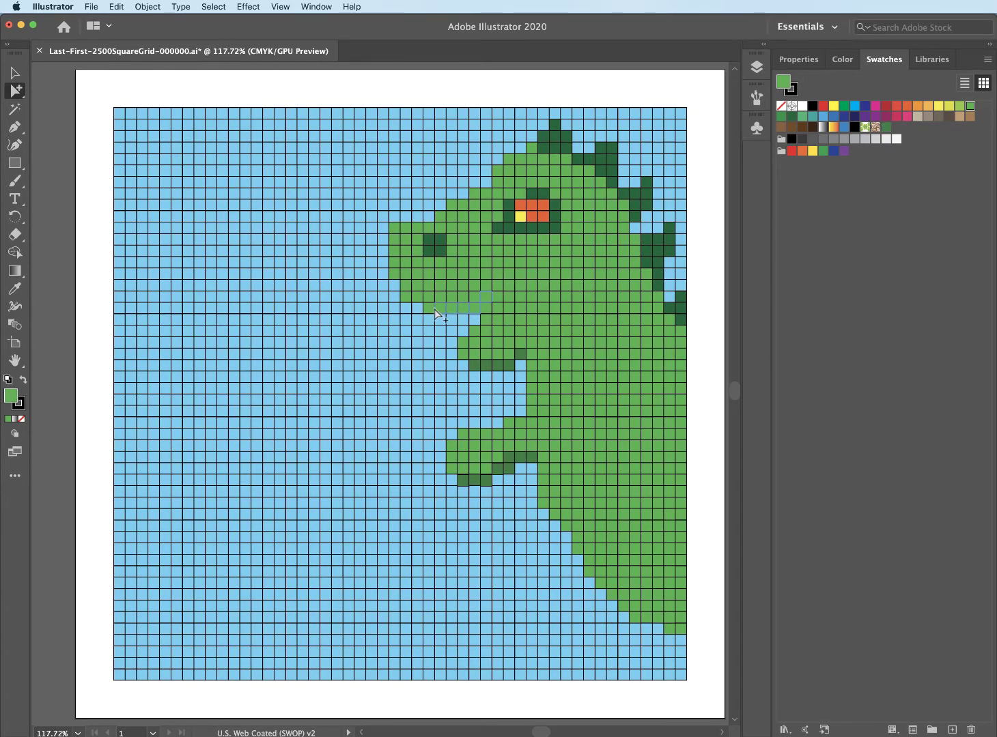
key("i")
left_click(260, 273)
Open the mouth further by sampling sky blue onto three more squares of the upper jaw
left_click(464, 296, "super")
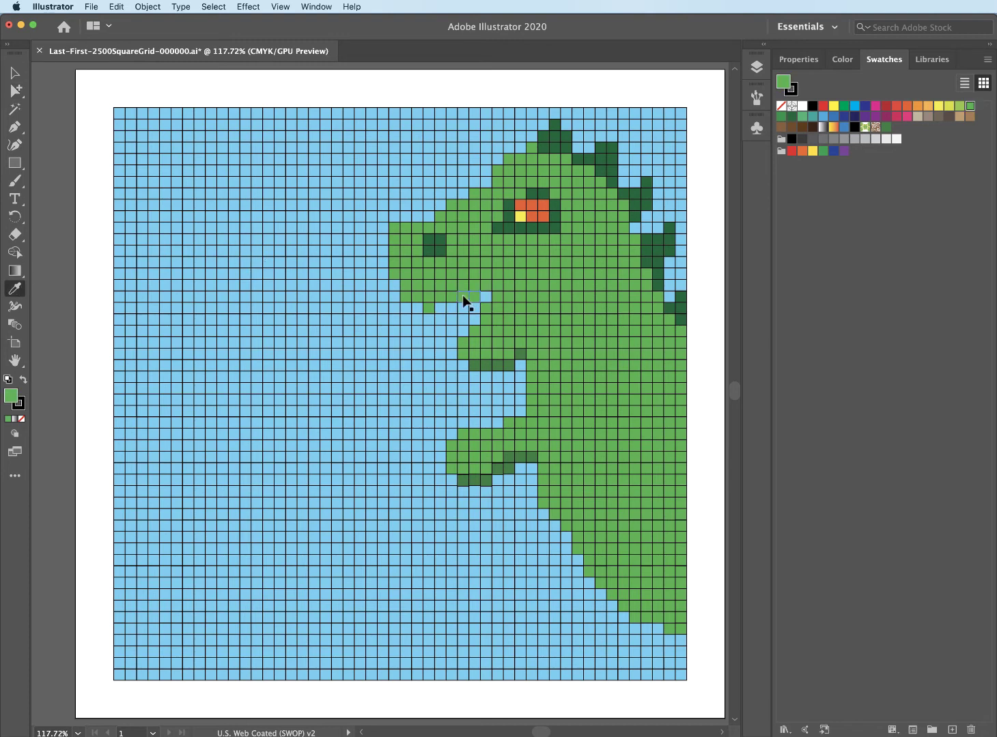
left_click(473, 297, "shift+super")
left_click(472, 306)
left_click(485, 285, "super")
left_click(482, 296)
Color three staggered squares along the upper jaw white as teeth
left_click(12, 94)
left_click(440, 310)
left_click(462, 297, "shift")
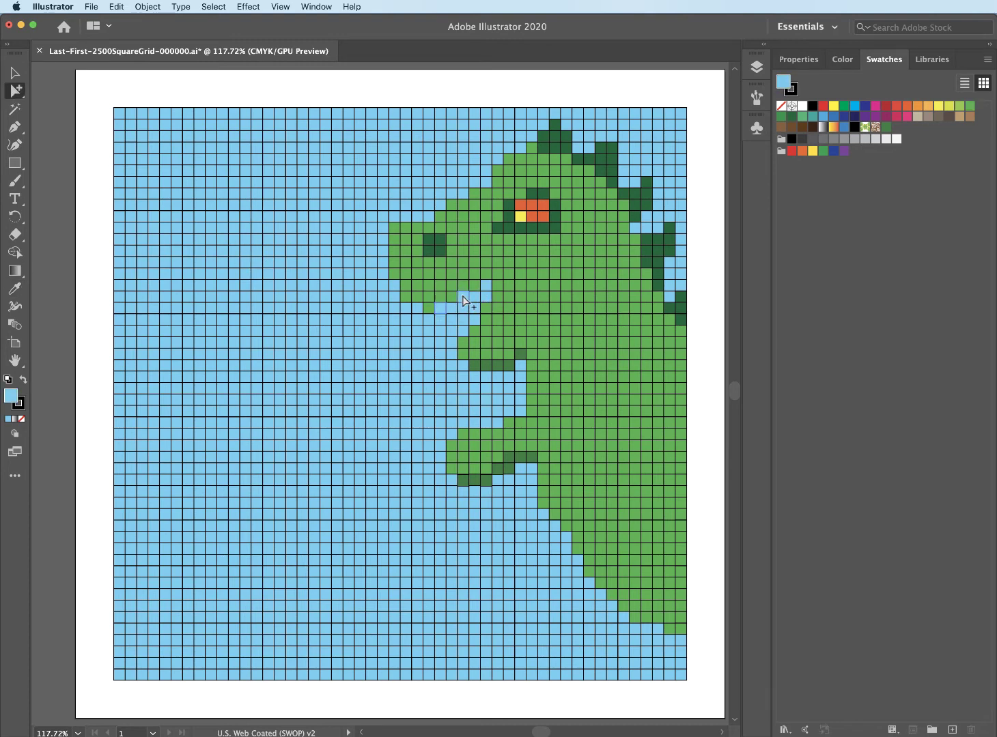
left_click(485, 288, "shift")
left_click(802, 106)
Color four diagonal squares along the lower jaw white as teeth and turn the green square inside the mouth sky blue
left_click(467, 340)
left_click(463, 342, "shift")
left_click(486, 320, "shift")
left_click(497, 308, "shift")
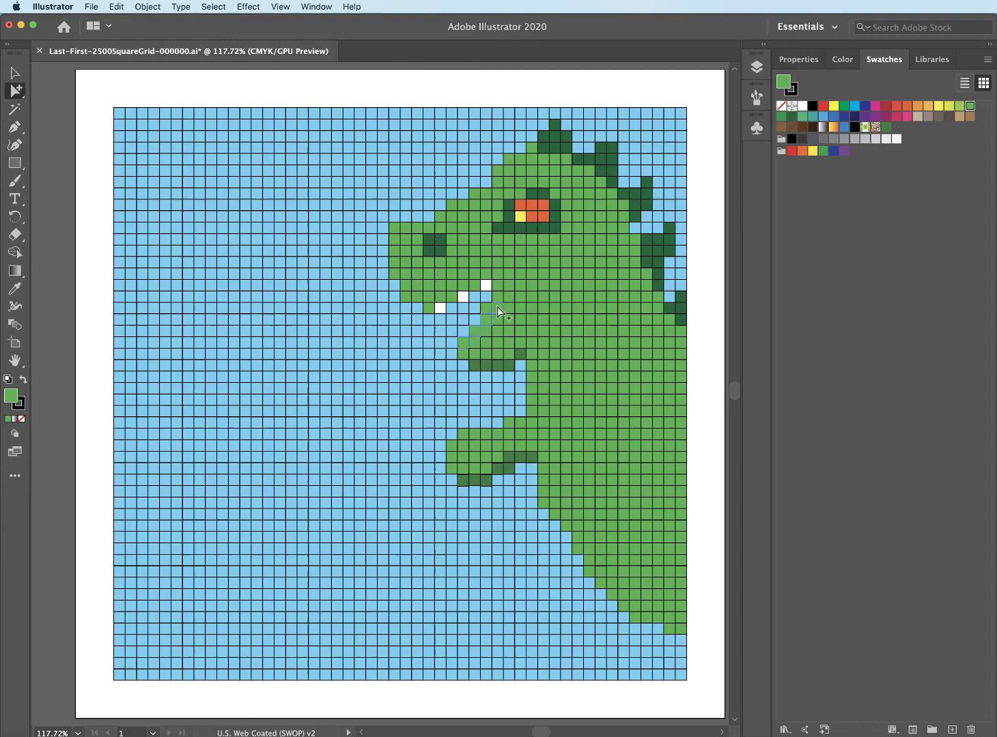
key("d")
left_click(485, 298)
left_click(487, 309)
key("i")
left_click(188, 276)
left_click(19, 97)
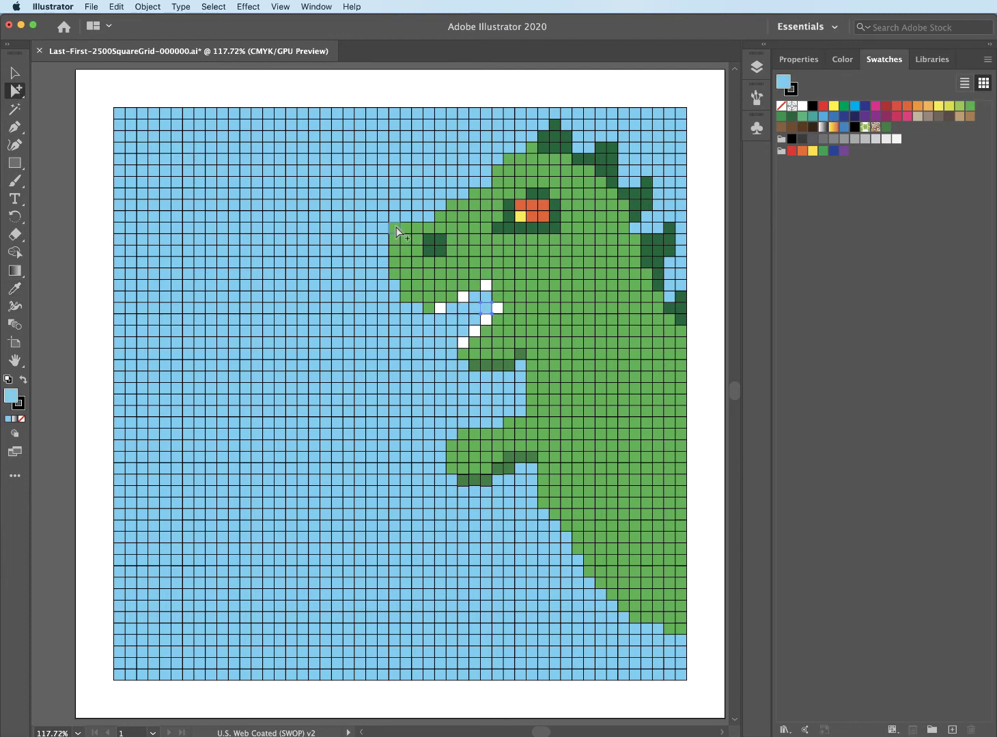
Highlight three squares at the snout's upper tip and four along the forehead edge with the light green swatch
left_click(404, 234)
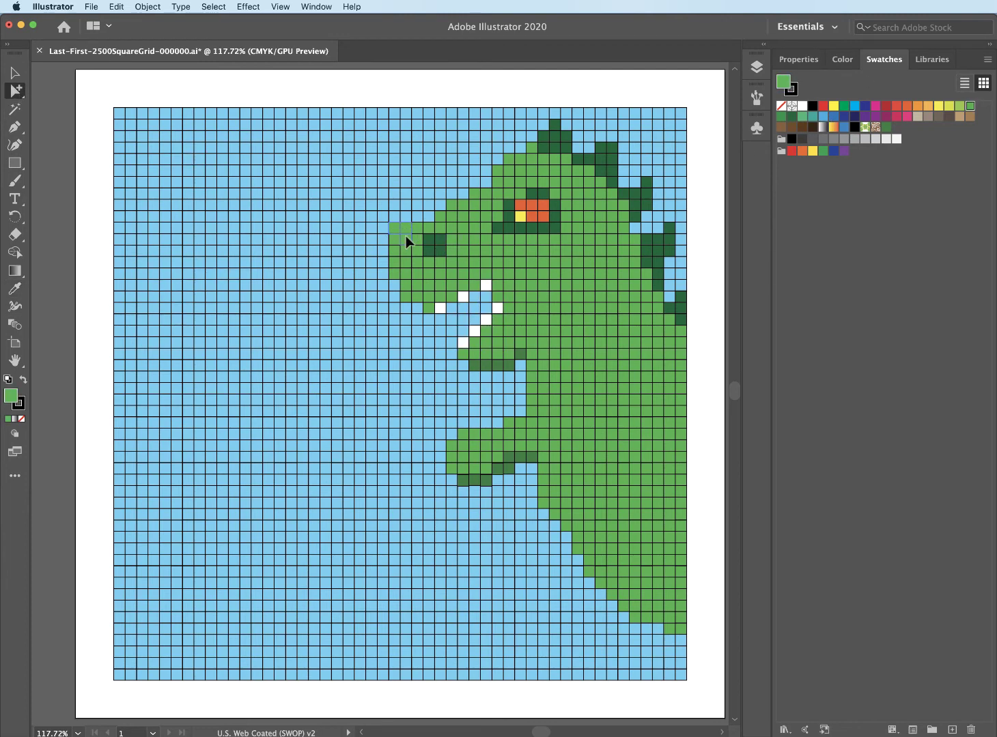
left_click(960, 106)
key("super+z")
left_click(959, 106)
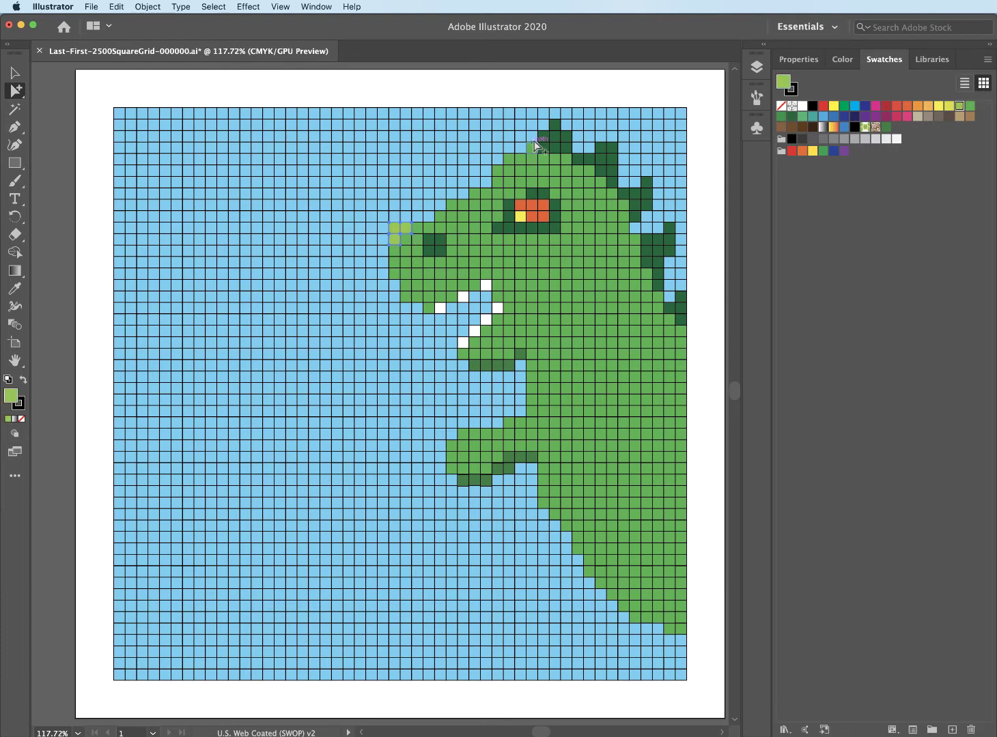
left_click(532, 148)
left_click(959, 107)
Highlight the seven squares along the arm's upper edge with light green
left_click(453, 445)
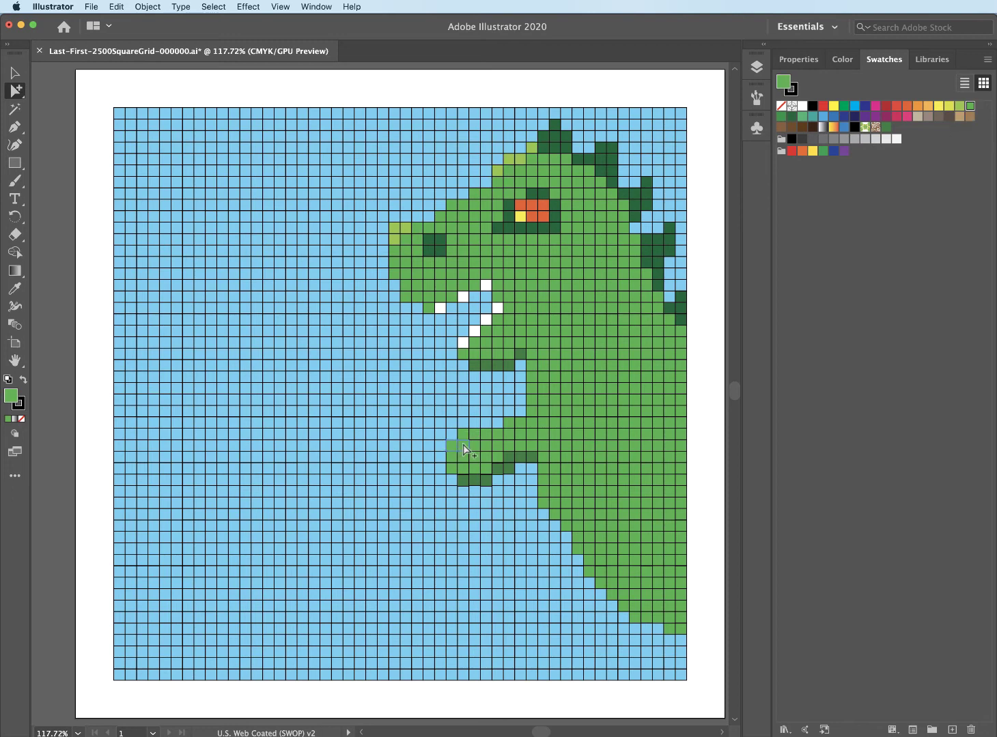
left_click(463, 435, "shift")
left_click(474, 434, "shift")
left_click(487, 425, "shift")
left_click(498, 424, "shift")
left_click(509, 422, "shift")
left_click(519, 416, "shift")
left_click(519, 420, "shift")
left_click(960, 106)
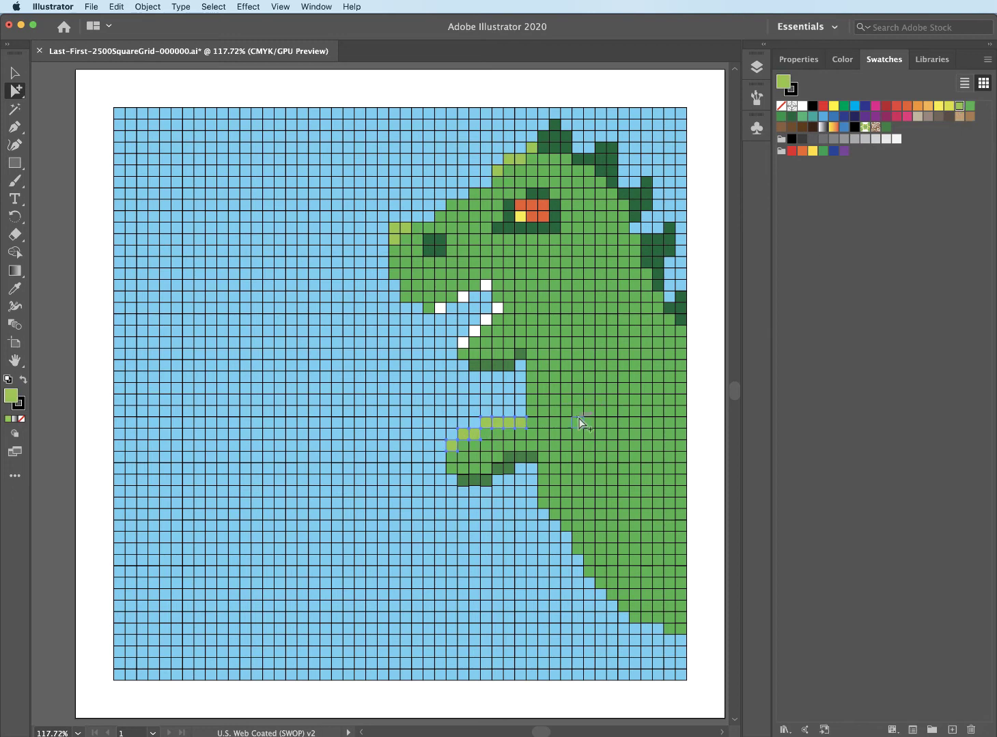
Highlight the five stepped squares along the bridge of the snout with light green
left_click(488, 194)
left_click(475, 196, "shift")
left_click_drag(464, 208, 441, 218)
left_click(959, 106)
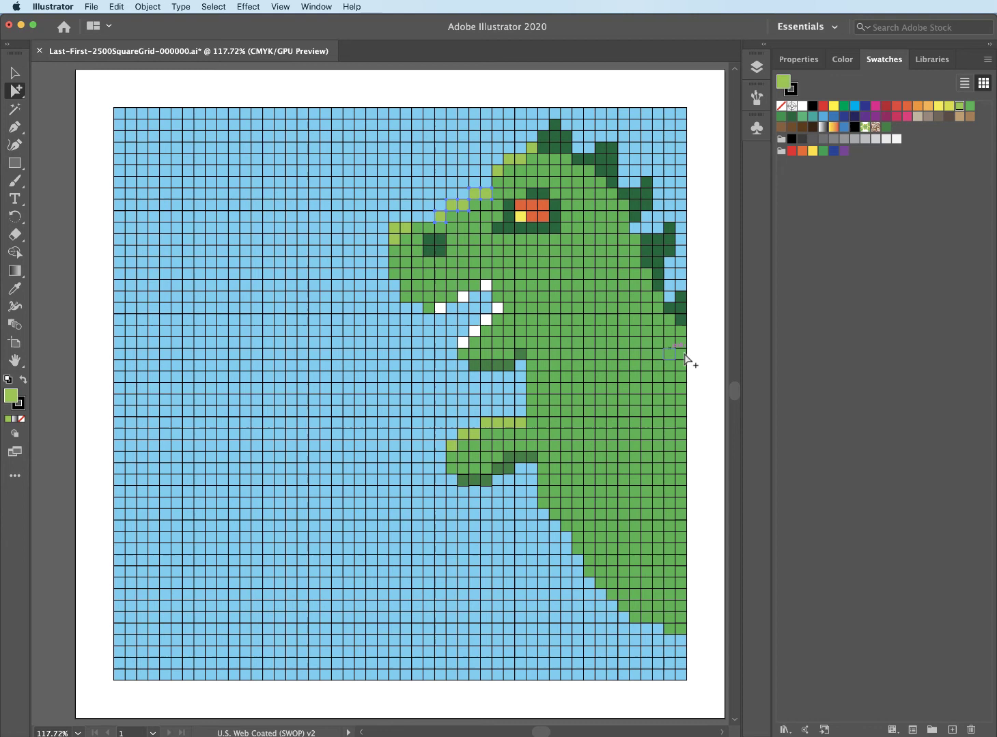
Add a dark green brow above the eye and dark green squares around the corner of the mouth
left_click(552, 168)
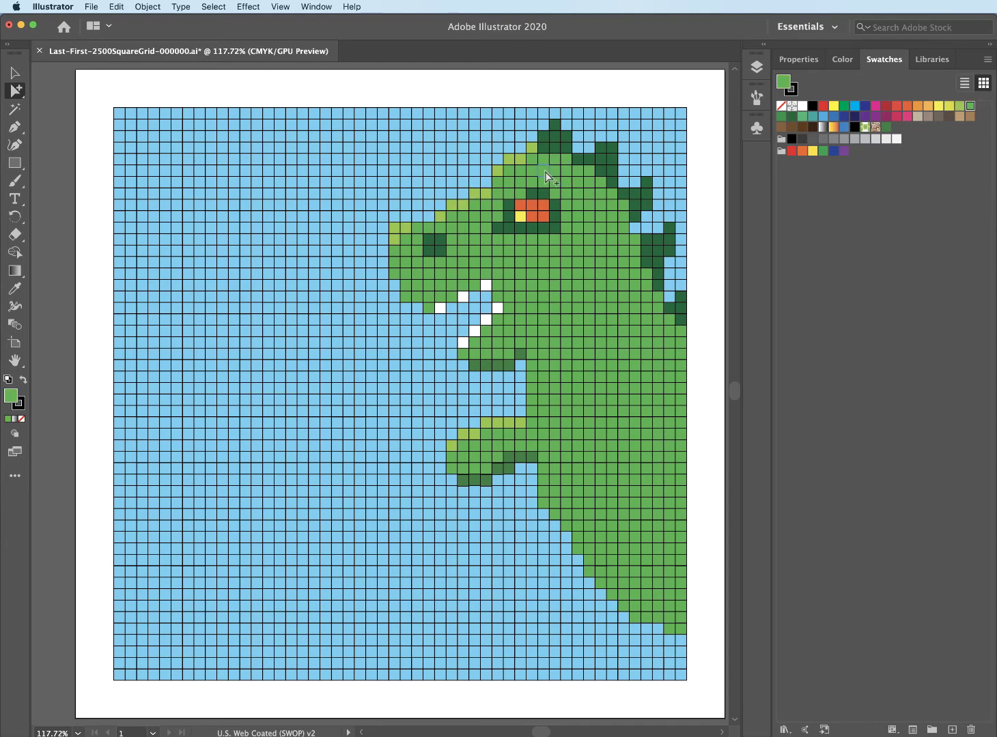
left_click(859, 127)
left_click(497, 298)
left_click(791, 116)
left_click(508, 309)
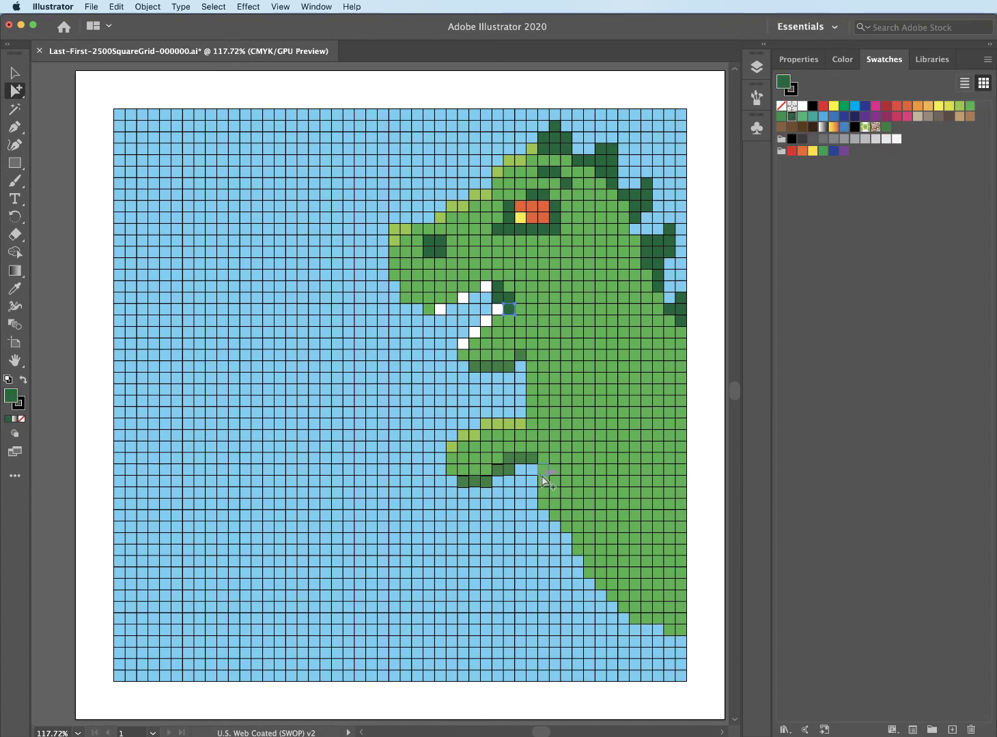
Lasso a diagonal band along the belly's front edge and color it light green
left_click_drag(15, 90, 50, 127)
mouse_move(538, 473)
left_mouse_down()
mouse_move(606, 519)
mouse_move(647, 607)
mouse_move(628, 609)
mouse_move(544, 481)
left_mouse_up()
left_click(959, 106)
Shade the squares where the arm meets the body with green C=85 M=10 Y=100 K=10
left_click_drag(17, 91, 52, 108)
left_click(541, 461)
left_click(542, 471, "shift")
left_click(782, 118)
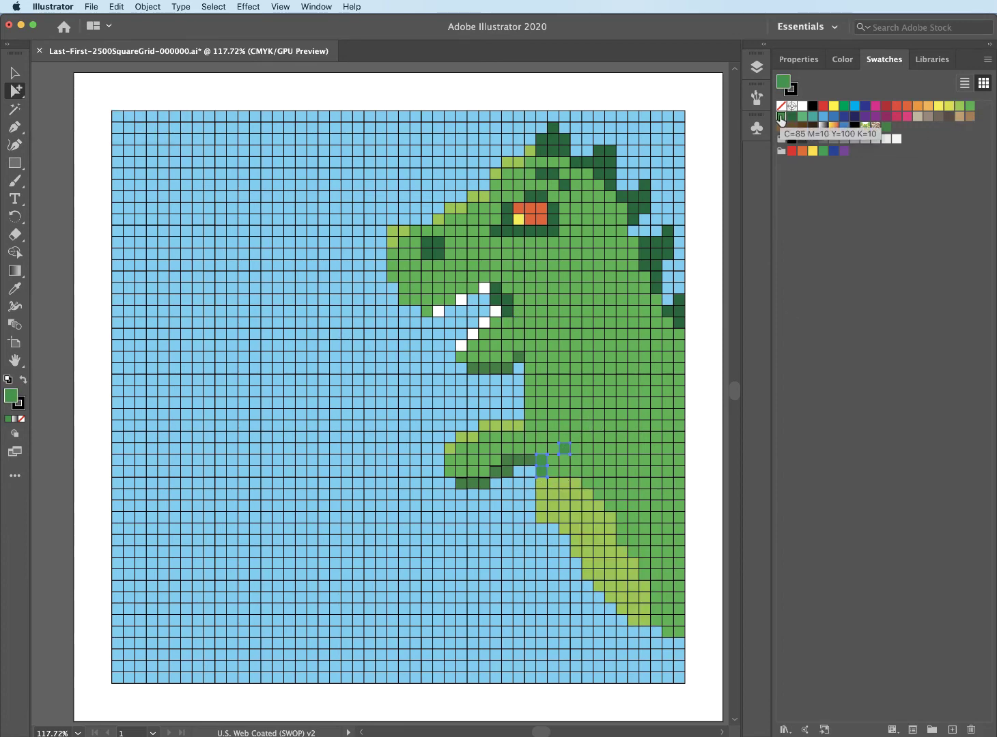
scroll(590, 449, "right", 1)
left_click(548, 465)
left_click(591, 380)
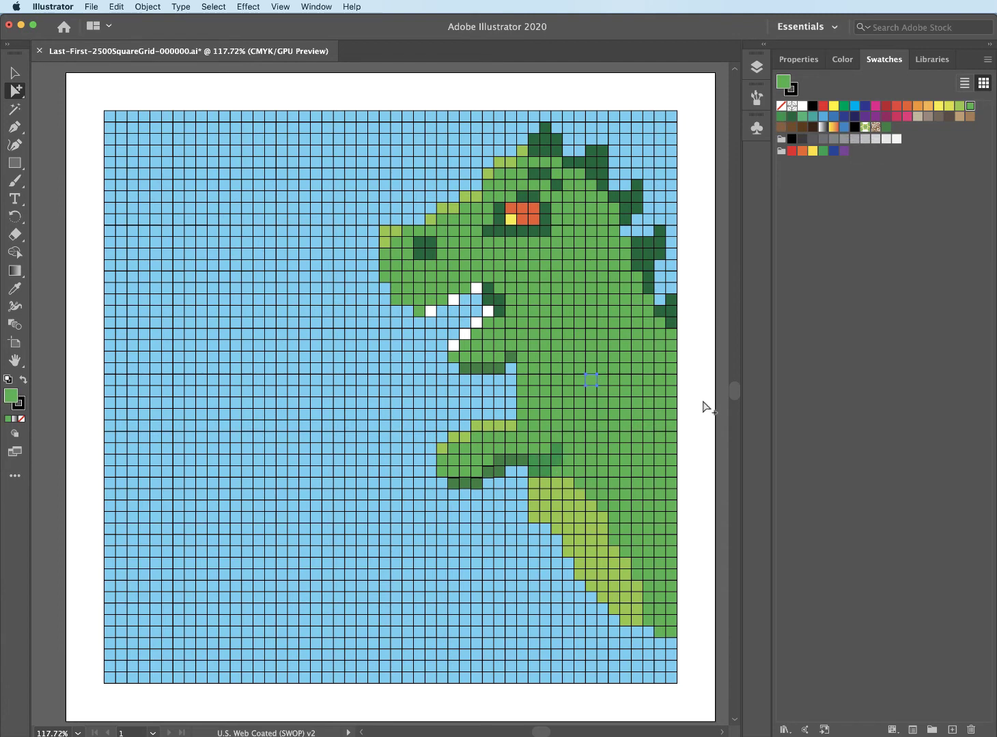
Continue the light green highlight down the front edge of the snout
left_click(386, 280)
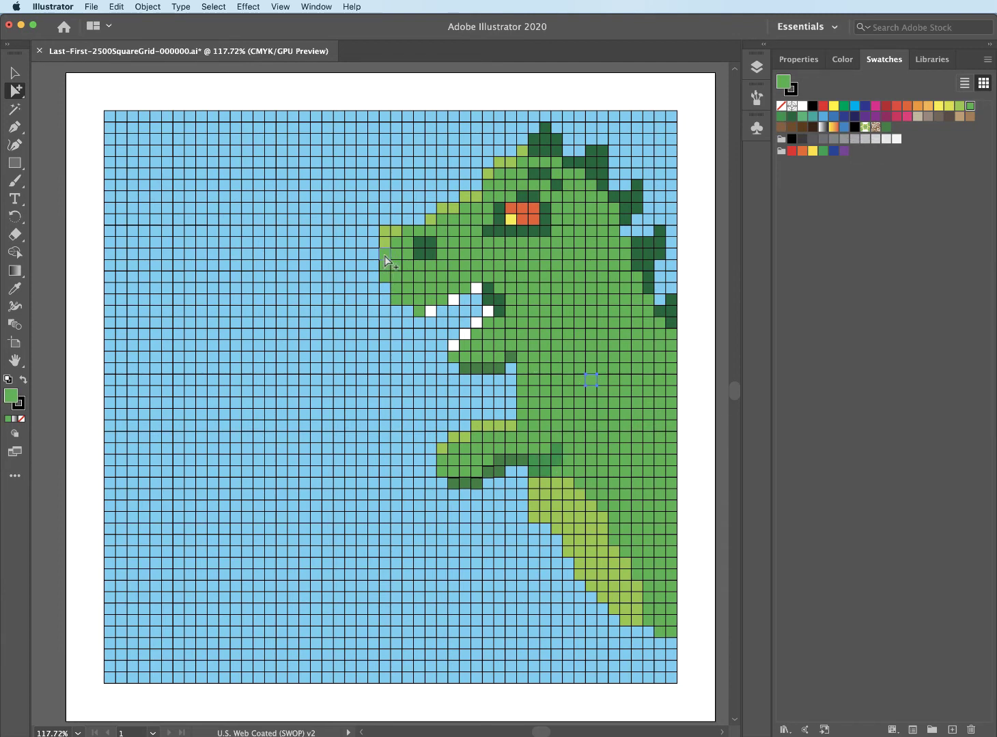
left_click(956, 107)
left_click(618, 290)
Lengthen two upper teeth by one white square each and add three white claws to the hand
left_click(431, 323)
left_click(802, 106)
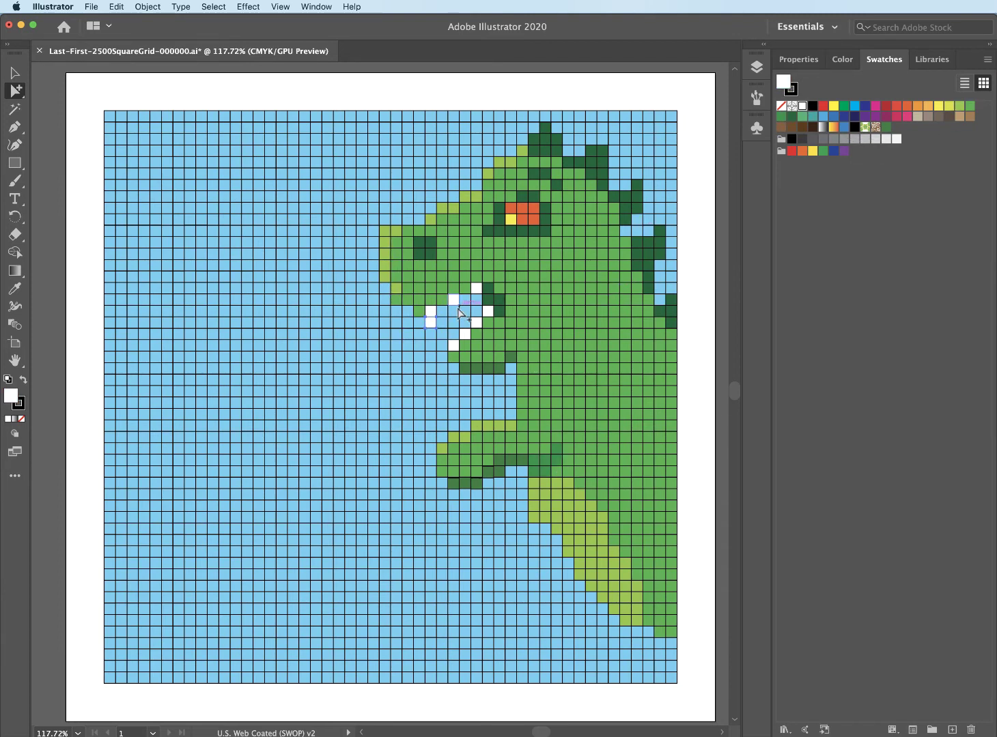
left_click(456, 309)
left_click(802, 106)
left_click(431, 456)
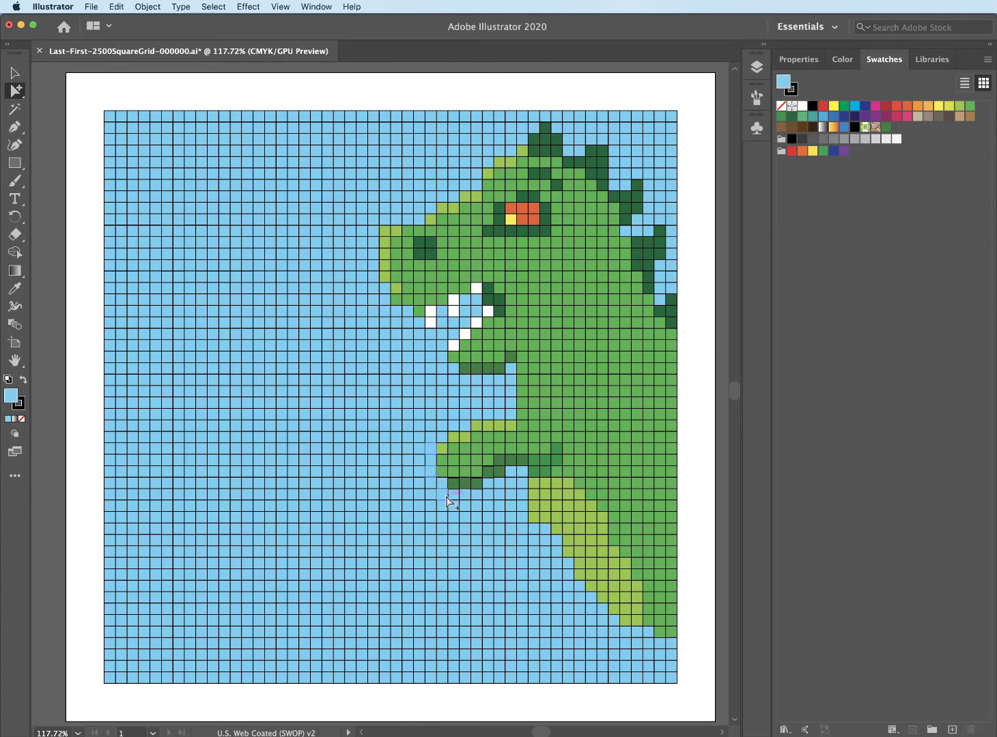
left_click(802, 106)
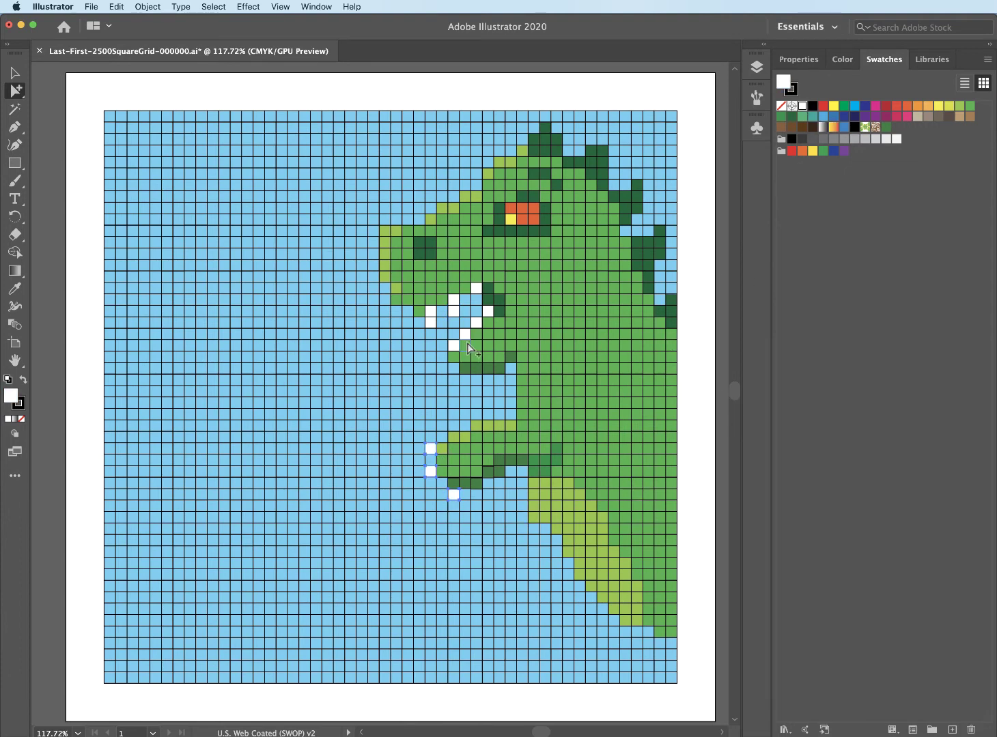
Fill the sky blue squares between the teeth with yellow to start the fire breath
left_click(477, 304)
left_click(467, 319, "shift")
left_click(455, 323, "shift")
left_click(443, 312, "shift")
left_click(452, 332, "shift")
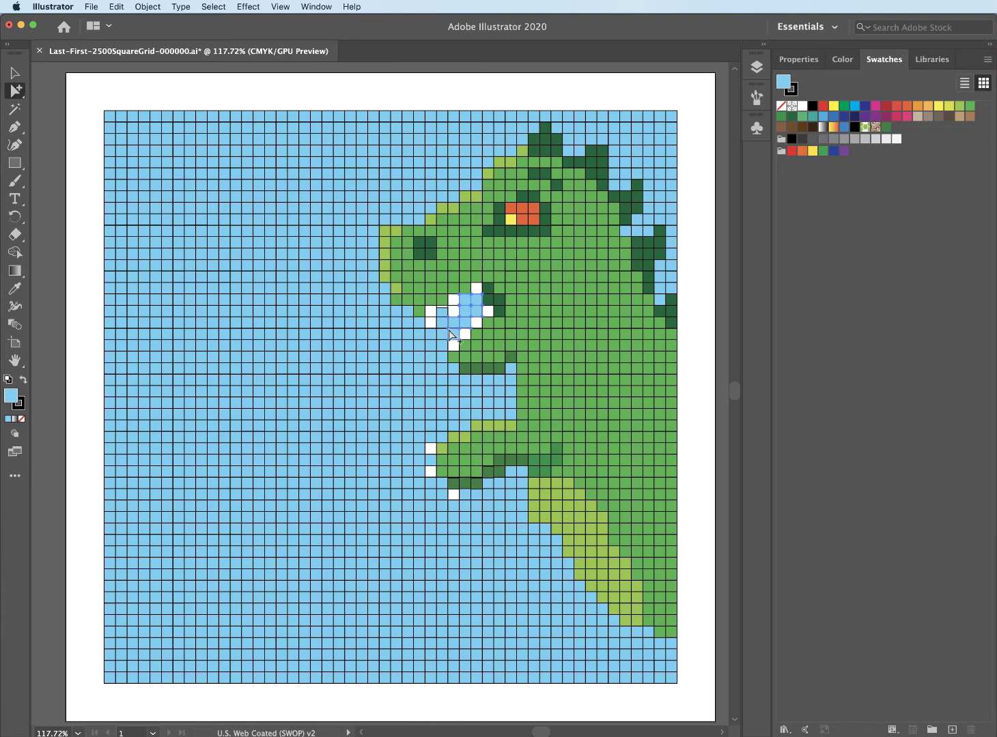
left_click(444, 323, "shift")
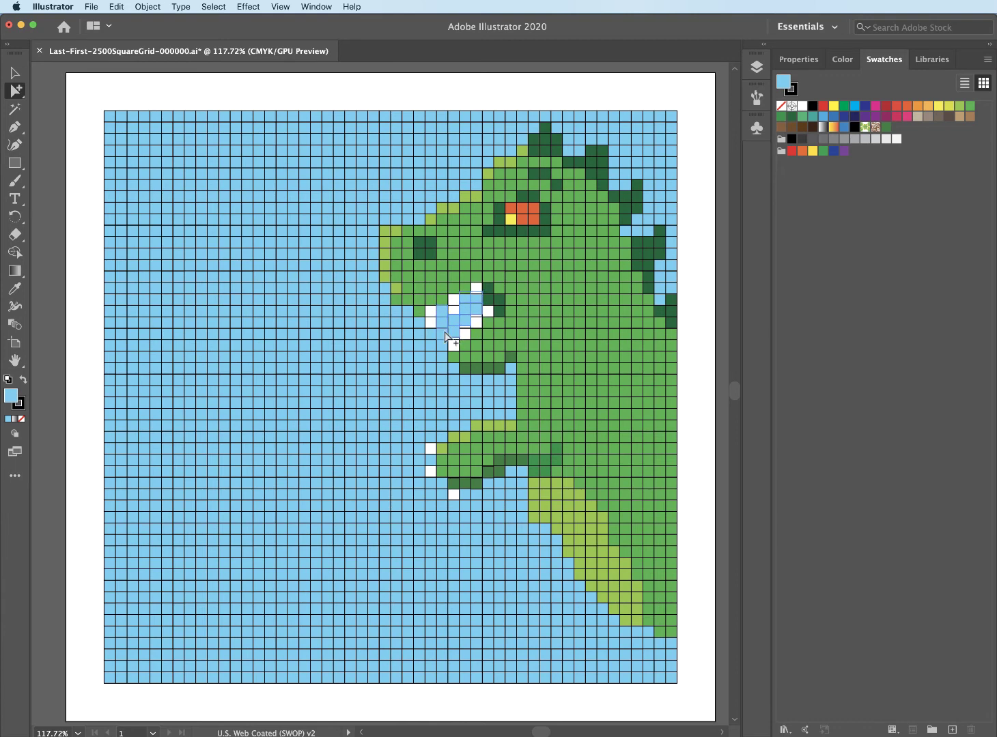
left_click(834, 107)
Extend the yellow flame from the mouth in a widening diagonal band down to the grid's left edge
left_click(432, 337)
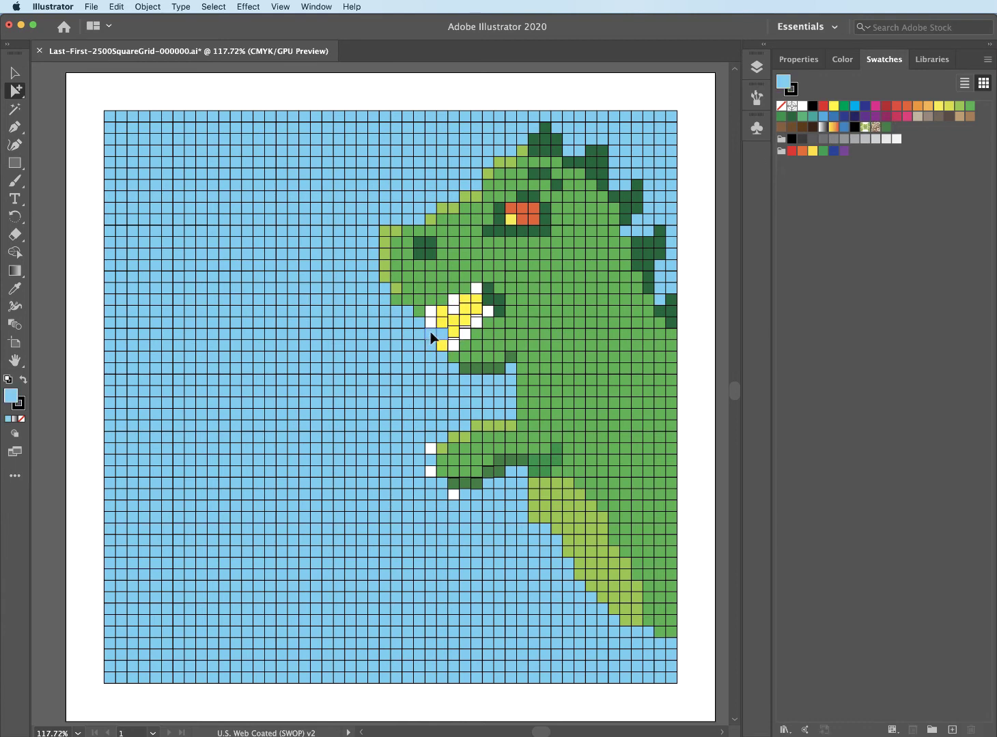
left_click(833, 106)
left_click_drag(15, 90, 65, 132)
mouse_move(418, 333)
left_mouse_down()
mouse_move(125, 480)
mouse_move(187, 543)
mouse_move(379, 409)
mouse_move(401, 324)
mouse_move(280, 409)
mouse_move(118, 482)
mouse_move(167, 471)
mouse_move(292, 410)
mouse_move(418, 330)
mouse_move(408, 355)
left_mouse_up()
left_click(833, 106)
Lasso a strip along the flame's upper edge and fill it with the orange-yellow gradient swatch
left_click(351, 378)
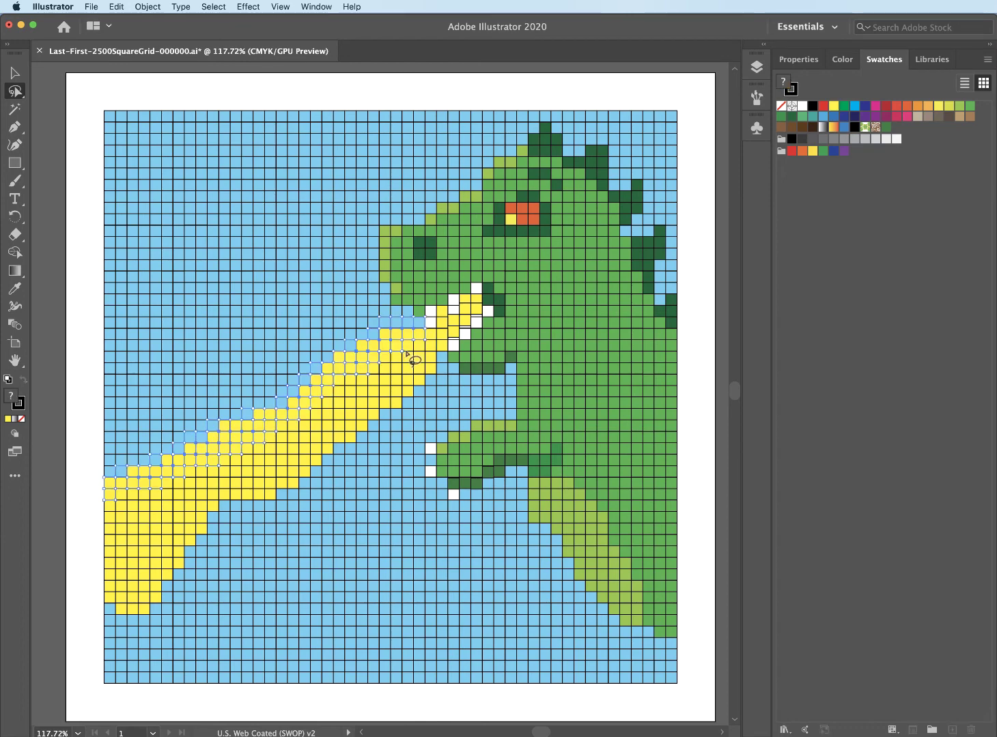
left_click(833, 127)
key("super+shift+a")
scroll(393, 420, "down", 1)
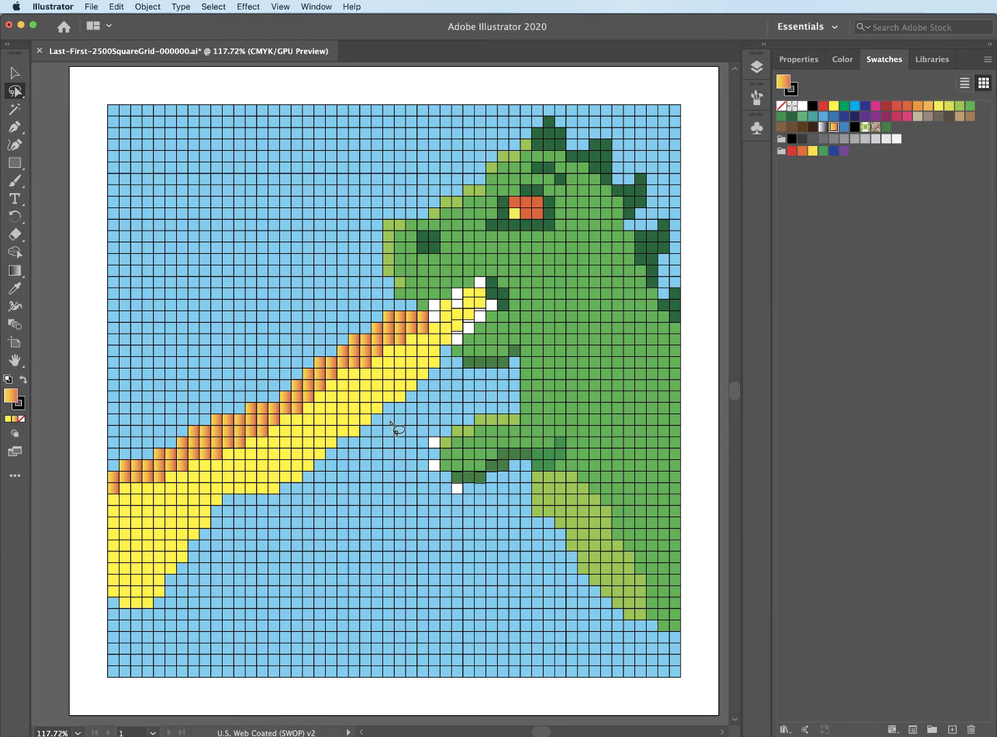
Lasso a strip along the flame's lower edge and color it orange C=0 M=80 Y=95 K=0
mouse_move(434, 353)
left_mouse_down()
mouse_move(298, 470)
mouse_move(142, 564)
mouse_move(142, 604)
mouse_move(217, 556)
mouse_move(442, 356)
left_mouse_up()
left_click(833, 127)
left_click(907, 106)
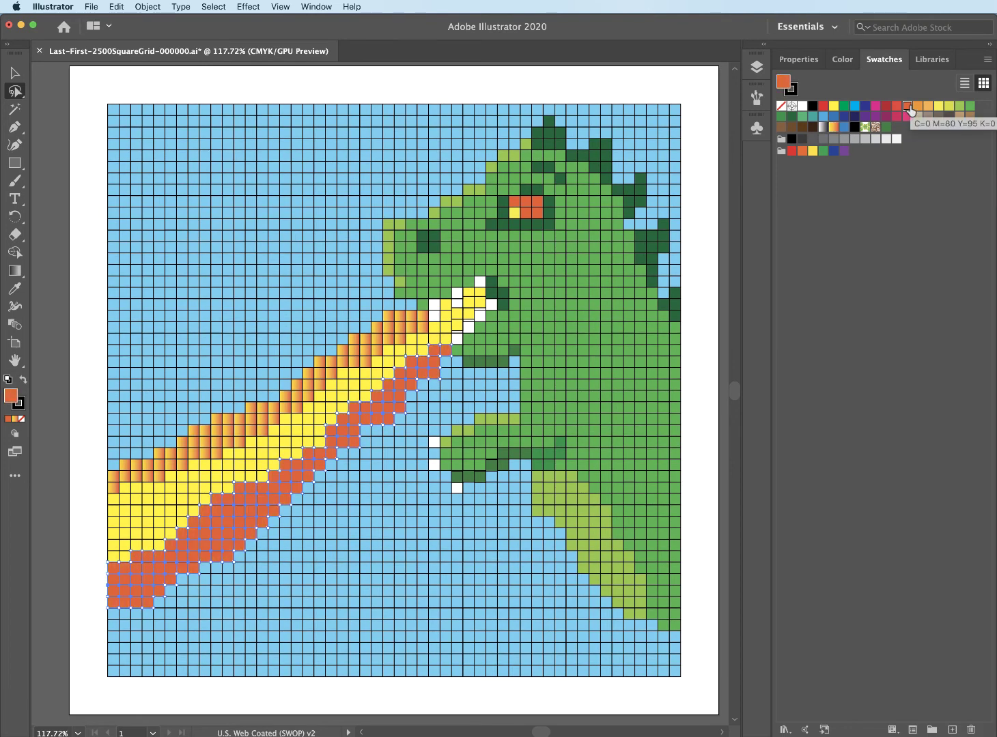
left_click(469, 323)
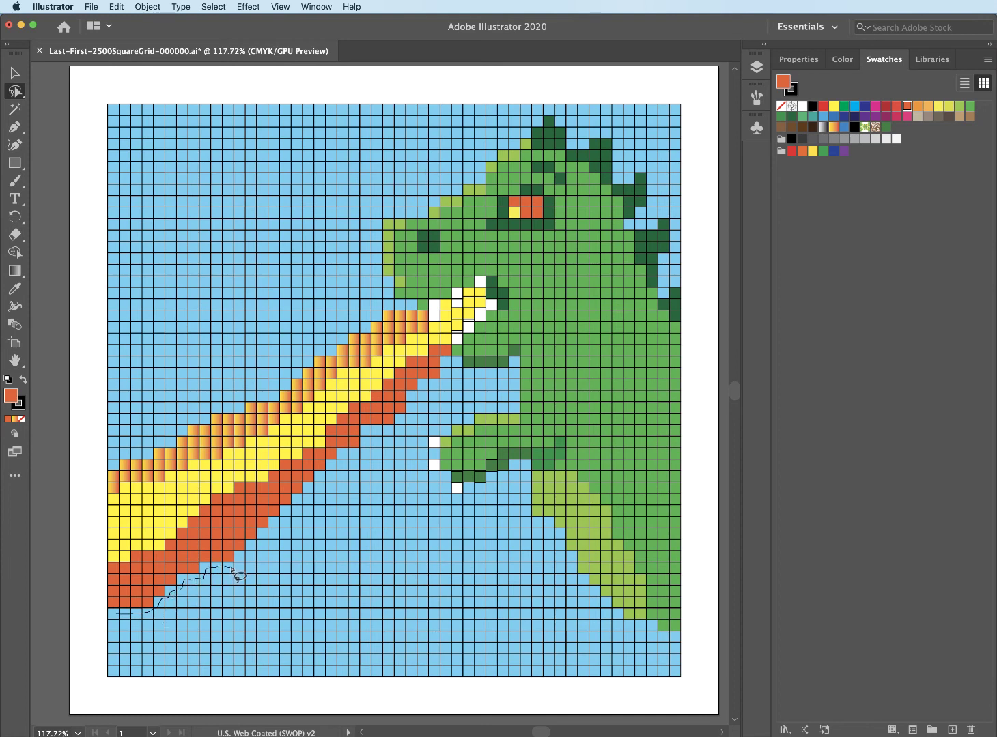
Lasso a stepped city skyline along the bottom of the grid beneath the flame and fill it dark gray
left_click_drag(232, 569, 239, 635)
mouse_move(285, 604)
left_mouse_down()
mouse_move(298, 535)
mouse_move(345, 535)
mouse_move(350, 619)
mouse_move(369, 618)
mouse_move(385, 591)
mouse_move(411, 602)
mouse_move(411, 626)
mouse_move(442, 630)
mouse_move(444, 569)
mouse_move(490, 572)
left_mouse_up()
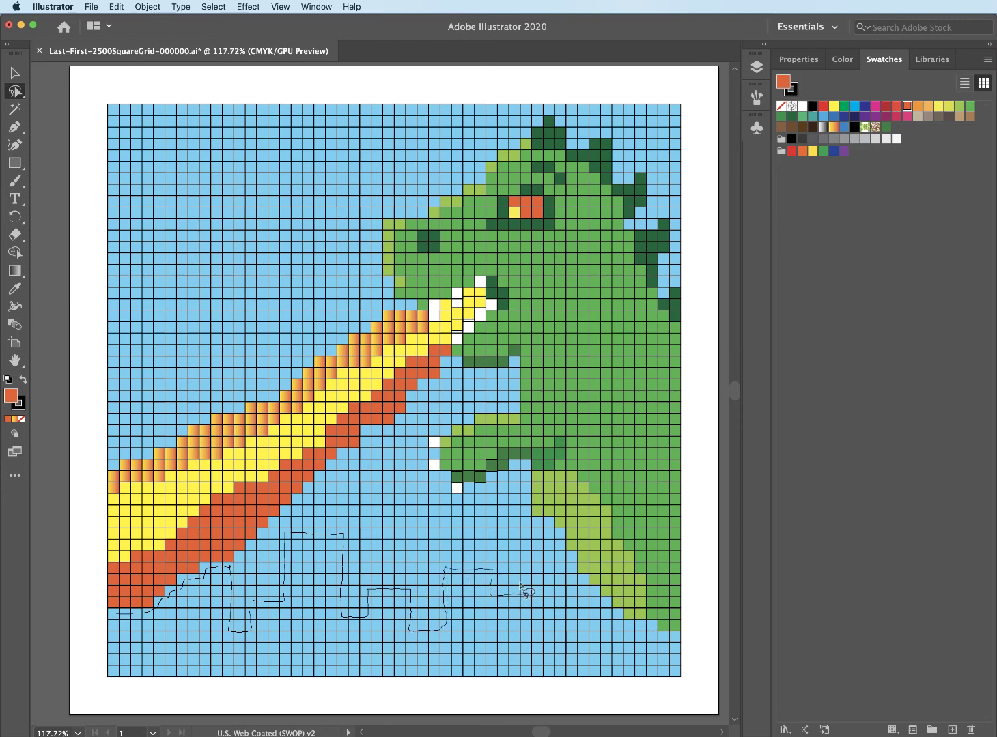
mouse_move(572, 609)
left_mouse_down()
mouse_move(98, 630)
mouse_move(112, 615)
left_mouse_up()
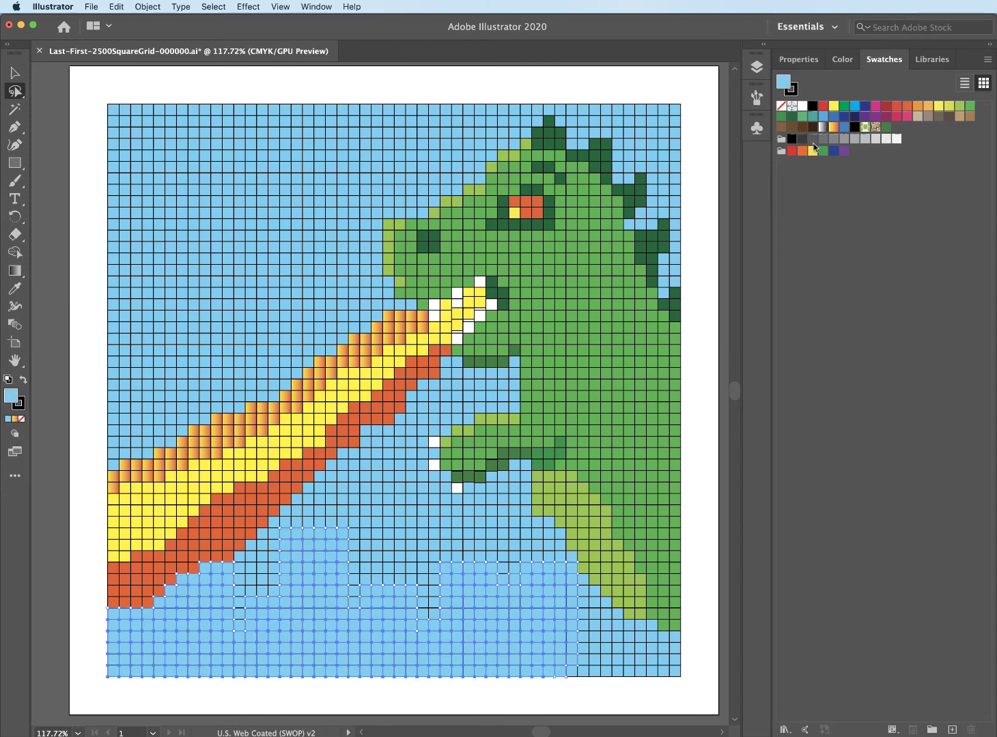
Lasso a water area along the grid's lower-right edge and color it blue C=85 M=50 Y=0 K=0
mouse_move(695, 681)
left_mouse_down()
mouse_move(539, 650)
mouse_move(355, 664)
mouse_move(660, 695)
mouse_move(614, 693)
left_mouse_up()
left_click(834, 116)
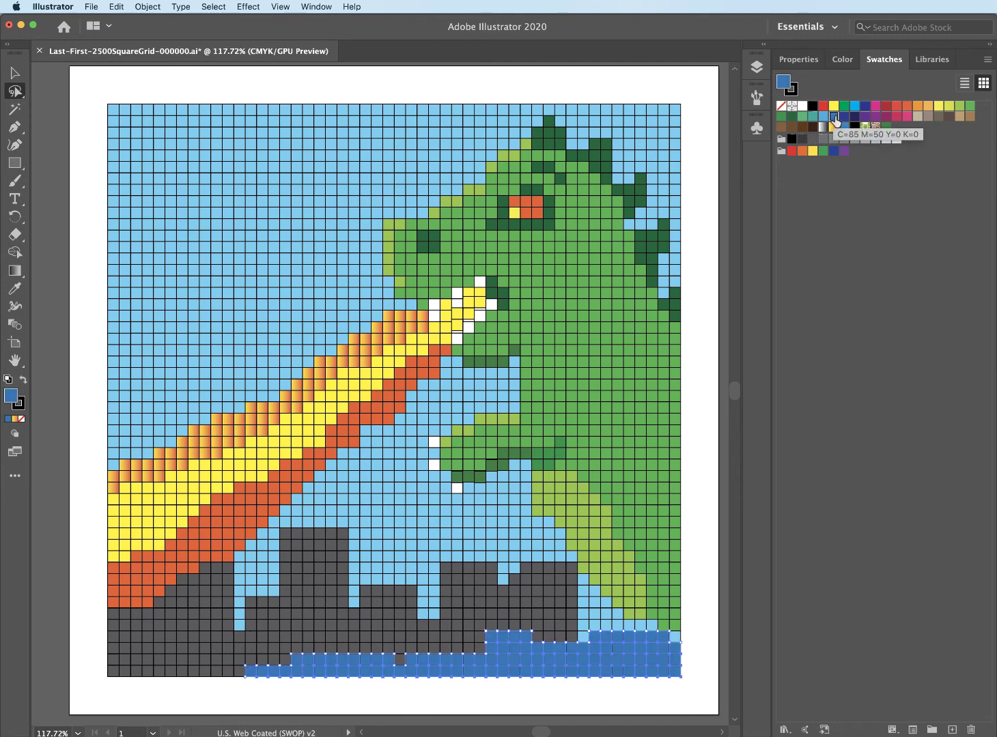
left_click(636, 701)
Lasso small patches within the water and color them a lighter blue
mouse_move(514, 679)
left_mouse_down()
mouse_move(590, 653)
mouse_move(491, 681)
mouse_move(423, 682)
left_mouse_up()
left_click(823, 117)
left_click(823, 116)
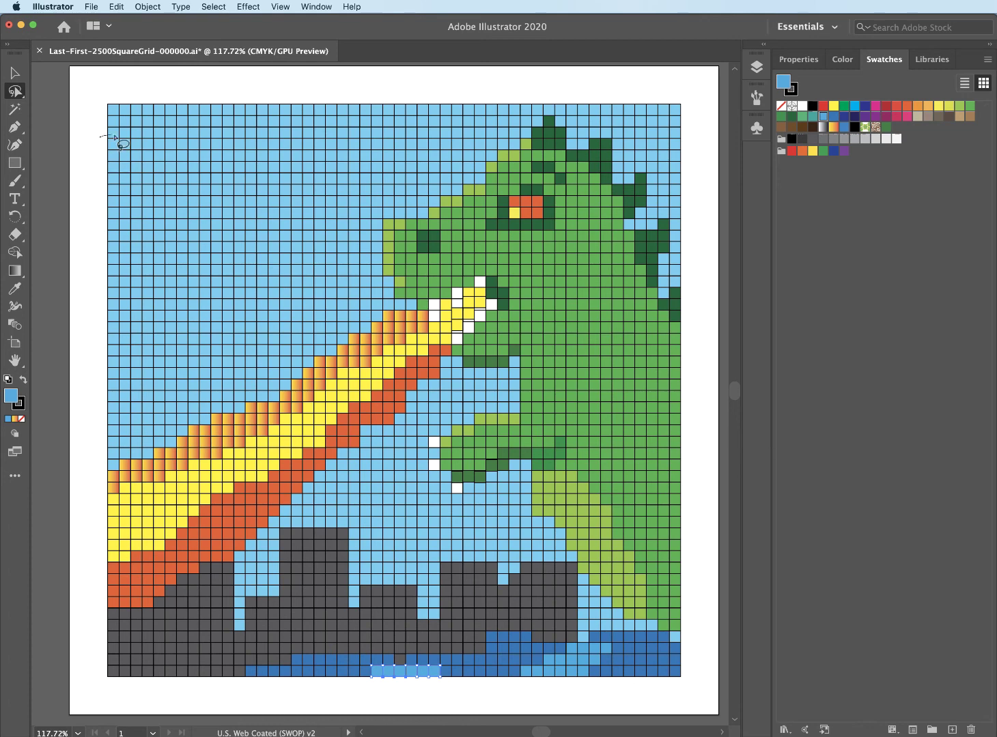
Add a light orange cloud in the grid's upper-left corner, shading its underside and a small inner patch with darker orange
mouse_move(115, 137)
left_mouse_down()
mouse_move(85, 217)
mouse_move(235, 179)
mouse_move(113, 230)
left_mouse_up()
left_click(927, 107)
left_click(906, 106)
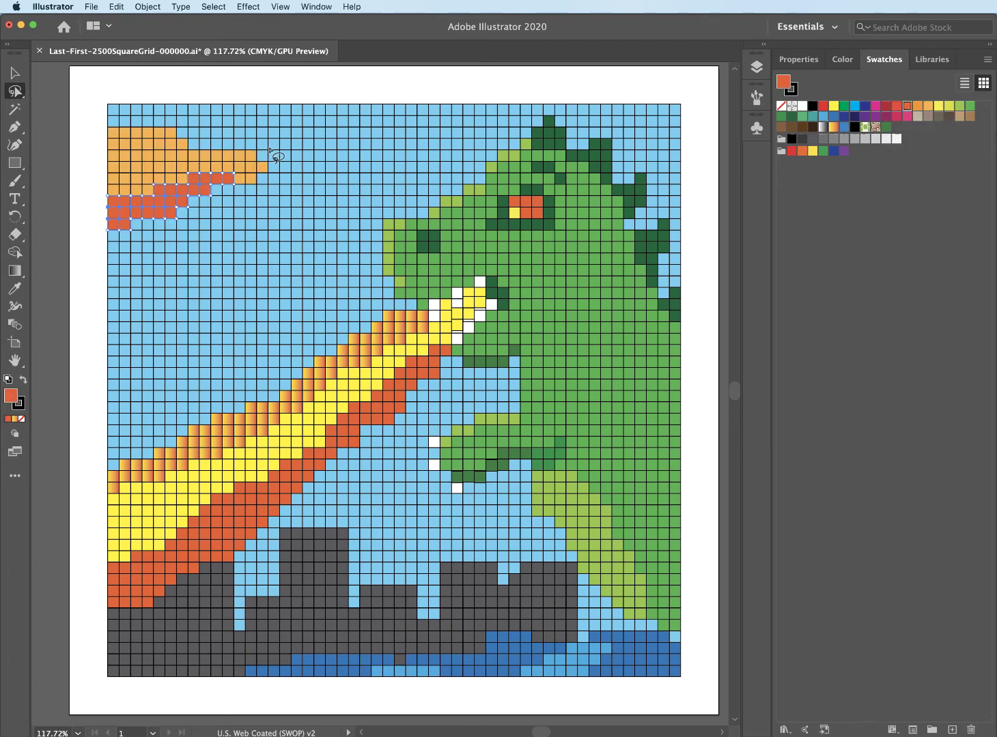
left_click_drag(151, 140, 149, 139)
left_click(907, 106)
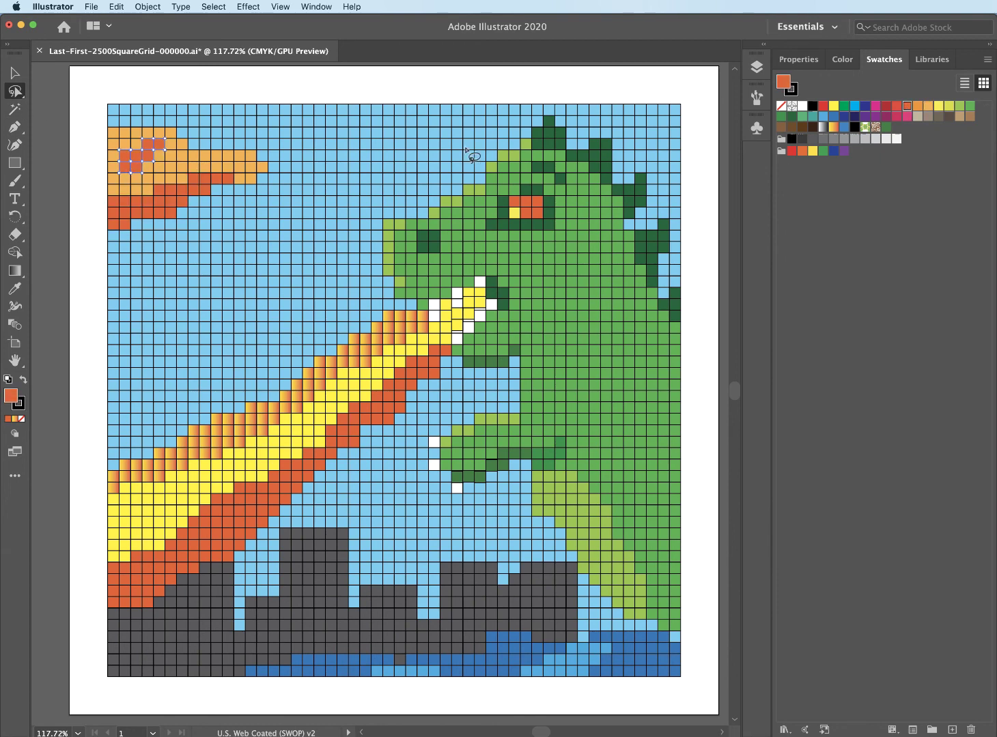
Add a second orange cloud along the grid's top edge, shading its underside and small inner patches with darker orange
mouse_move(380, 95)
left_mouse_down()
mouse_move(324, 109)
mouse_move(525, 126)
mouse_move(410, 95)
left_mouse_up()
left_click(917, 106)
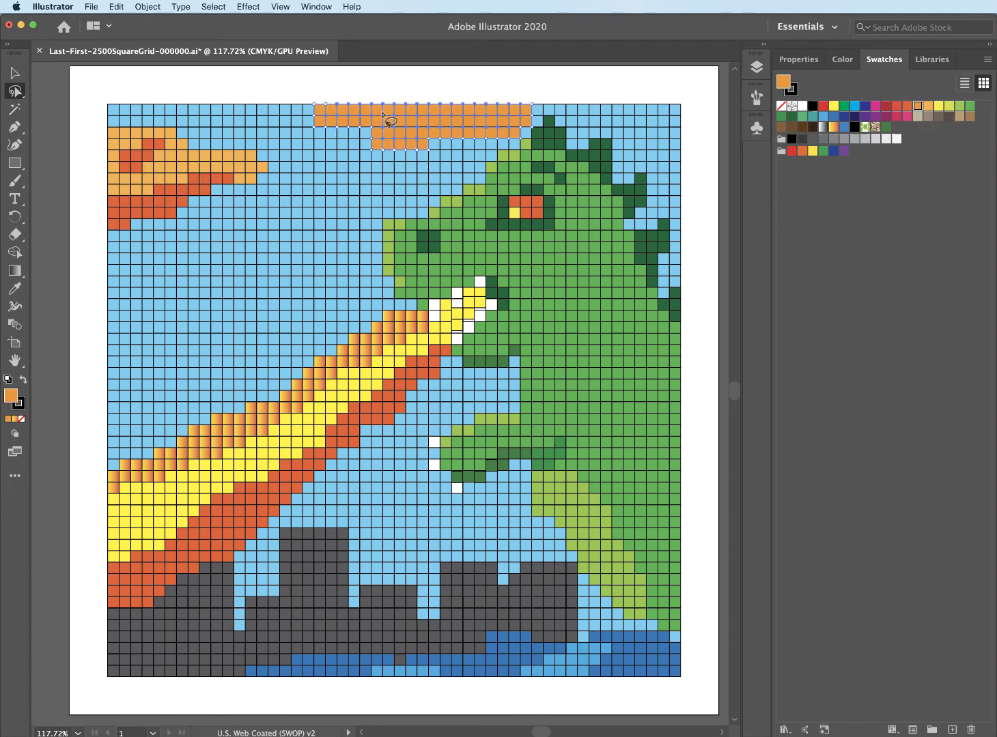
mouse_move(328, 128)
left_mouse_down()
mouse_move(447, 128)
mouse_move(510, 106)
mouse_move(505, 136)
mouse_move(391, 156)
mouse_move(346, 138)
left_mouse_up()
left_click(907, 106)
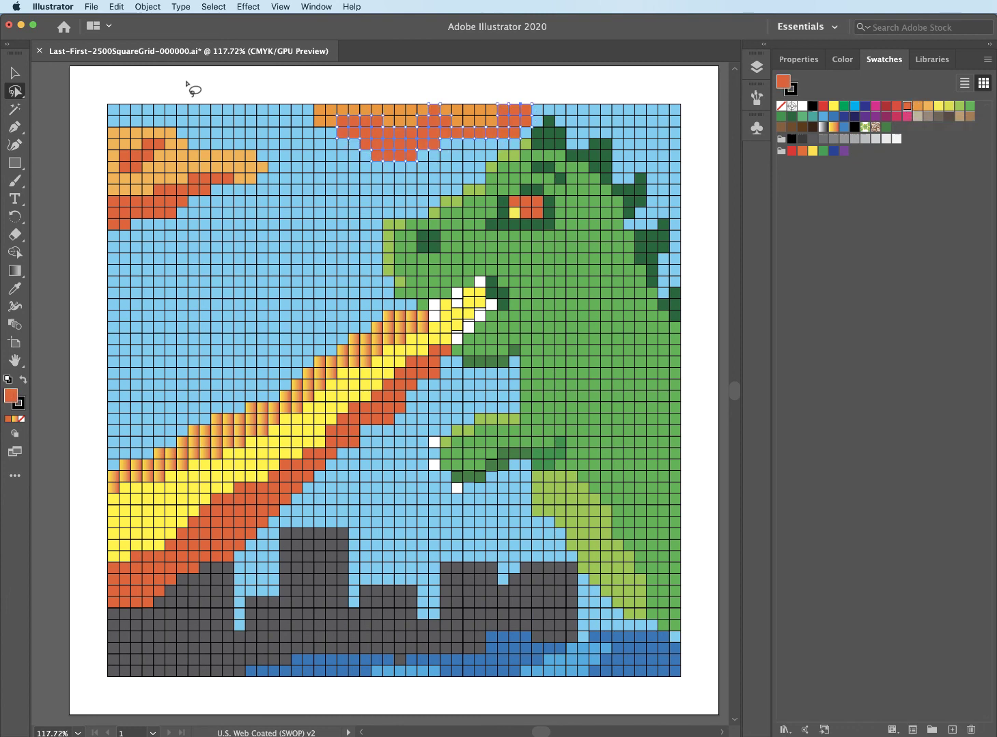
Add yellow highlights to the upper-left cloud by coloring three-square clusters on its upper-left edge and its right-hand bump
left_click_drag(15, 92, 75, 110)
left_click(112, 121)
left_click(123, 122, "shift")
left_click(136, 133, "shift")
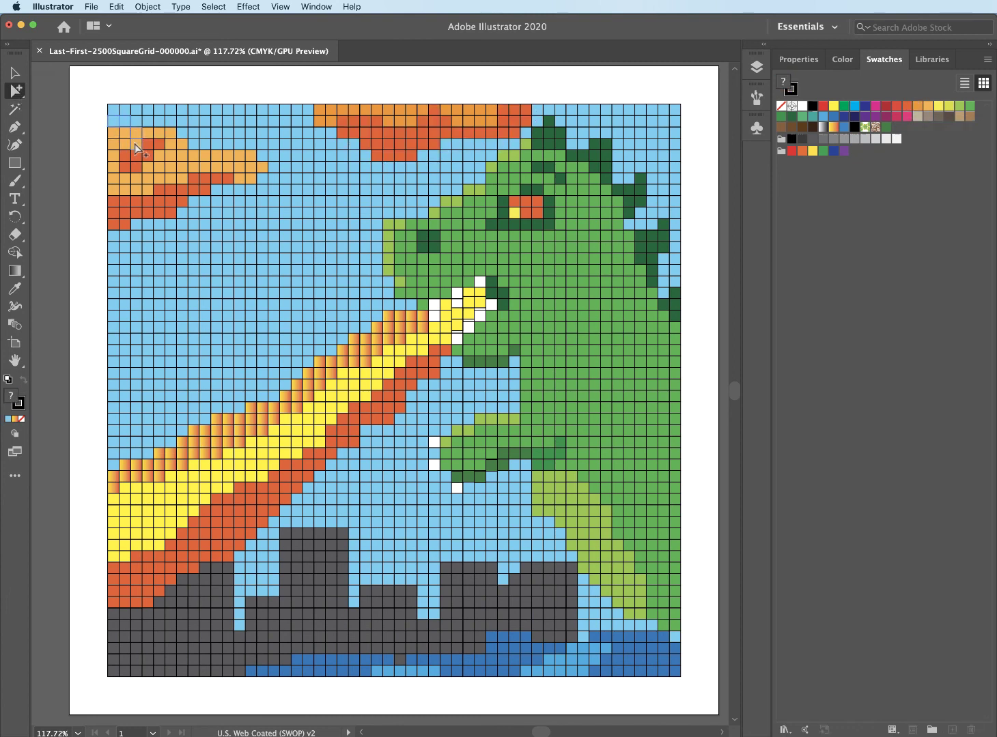
left_click(833, 107)
left_click(202, 158)
left_click(205, 145, "shift")
left_click(217, 144, "shift")
left_click(833, 106)
Color small clusters of squares yellow as highlights on the left end, middle and right part of the top-edge cloud
left_click(308, 110)
left_click(320, 122, "shift")
left_click(331, 122, "shift")
left_click(833, 107)
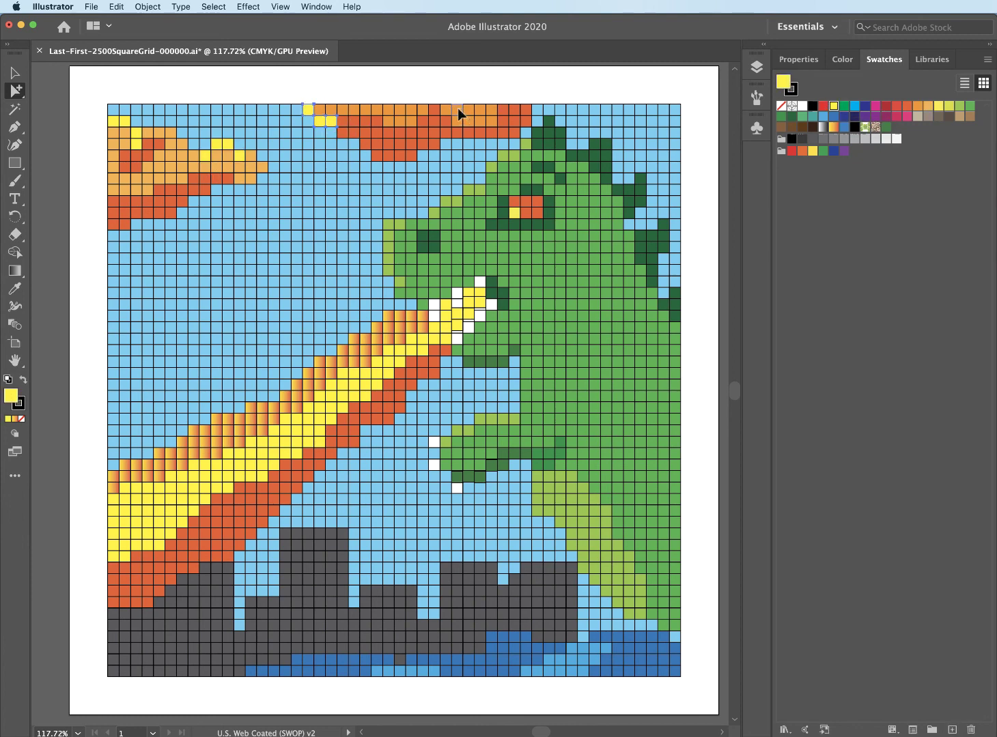
left_click(457, 109)
left_click(468, 121, "shift")
left_click(480, 121, "shift")
left_click(833, 106)
left_click(366, 109)
left_click(367, 121, "shift")
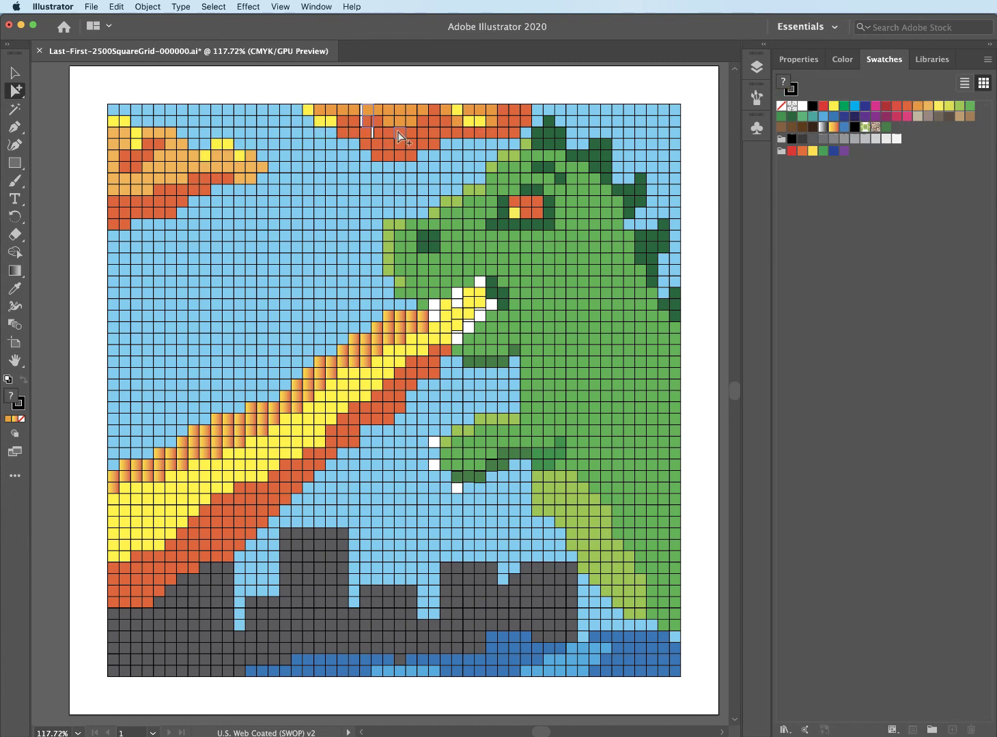
key("super+z")
left_click(832, 106)
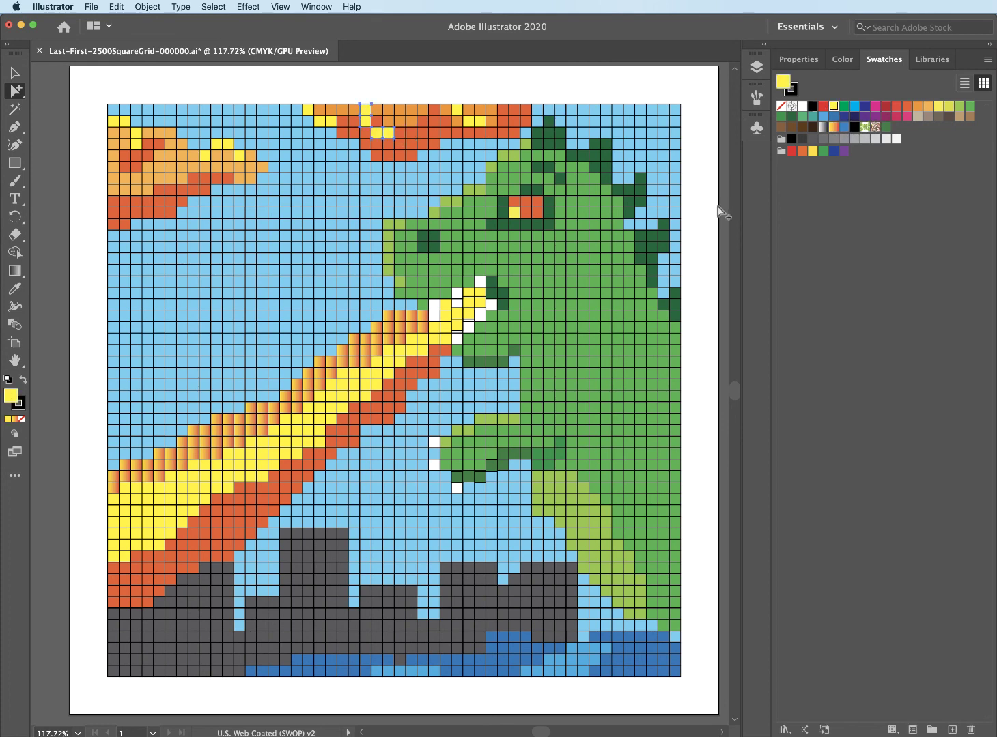
Select scattered single squares across the dark gray skyline buildings and fill them light yellow as lit windows
left_click(125, 624)
left_click(159, 616, "shift")
left_click(170, 647, "shift")
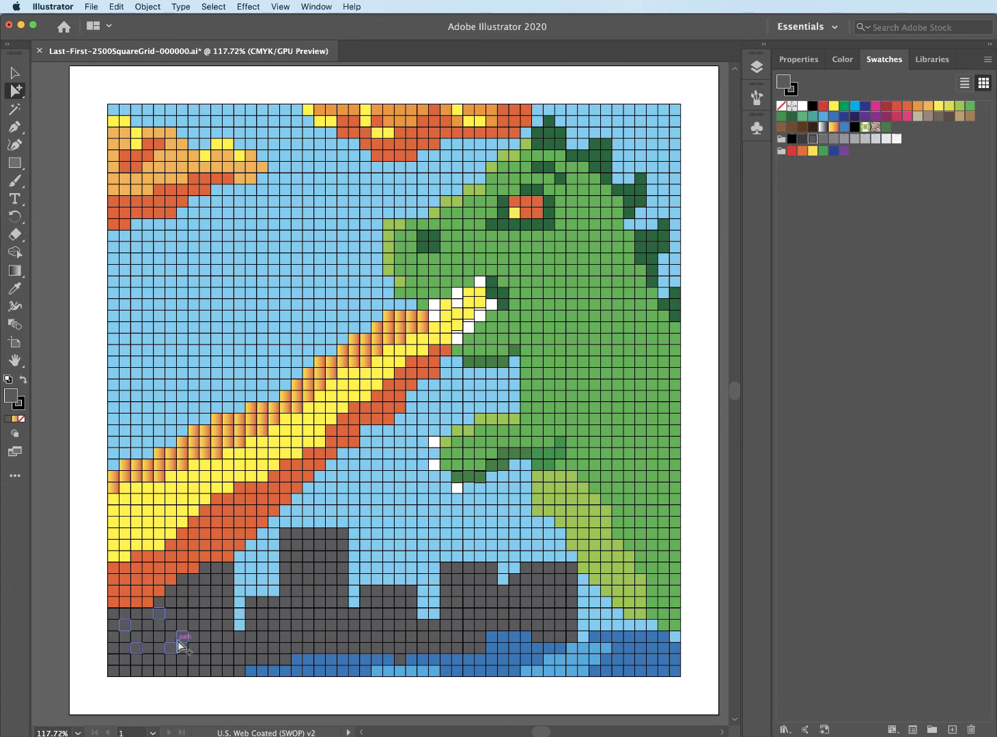
left_click(286, 636, "shift")
left_click(296, 602, "shift")
left_click(319, 590, "shift")
left_click(331, 602, "shift")
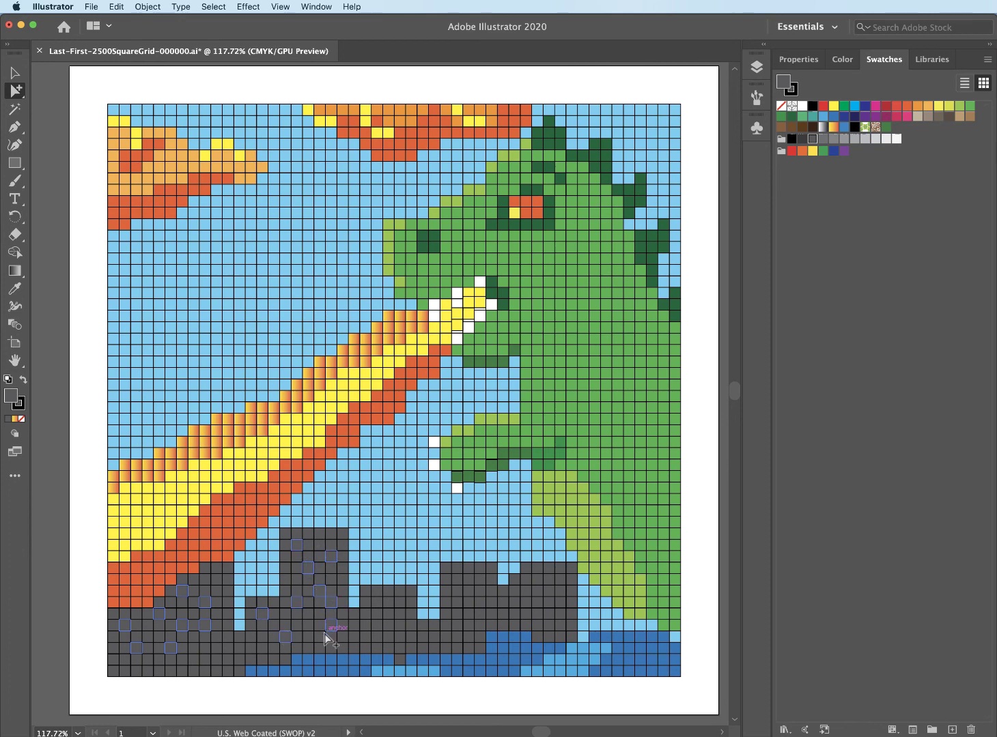
left_click(400, 636, "shift")
left_click(469, 601, "shift")
left_click(456, 579, "shift")
left_click(480, 579, "shift")
left_click(491, 625, "shift")
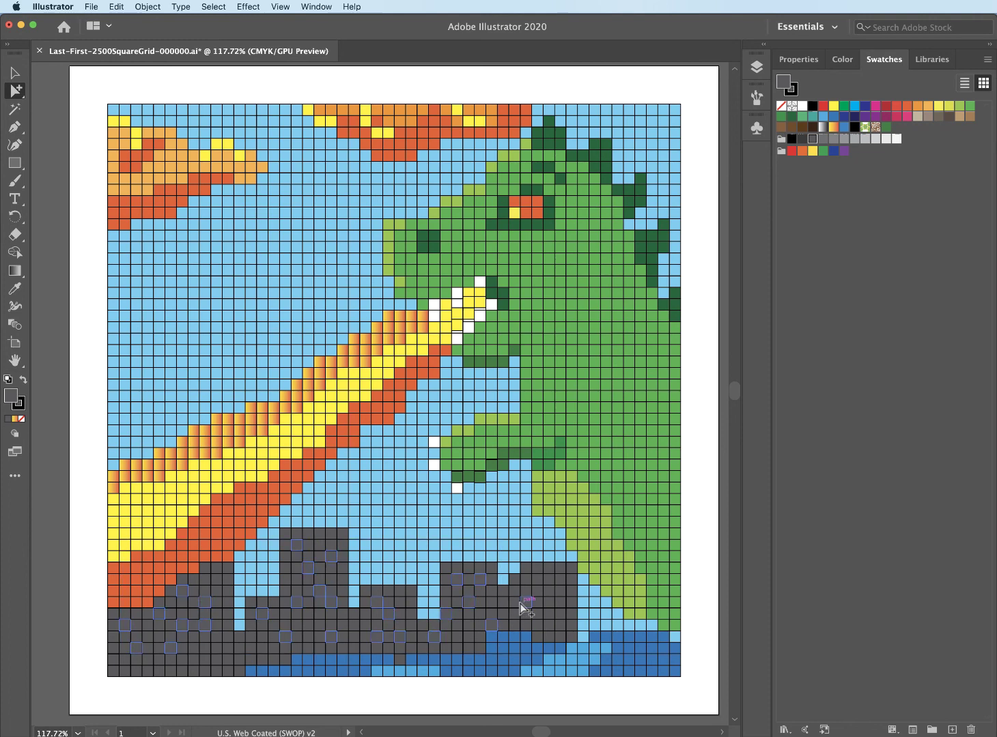
left_click(560, 604, "shift")
left_click(559, 624, "shift")
left_click(939, 107)
left_click(666, 399)
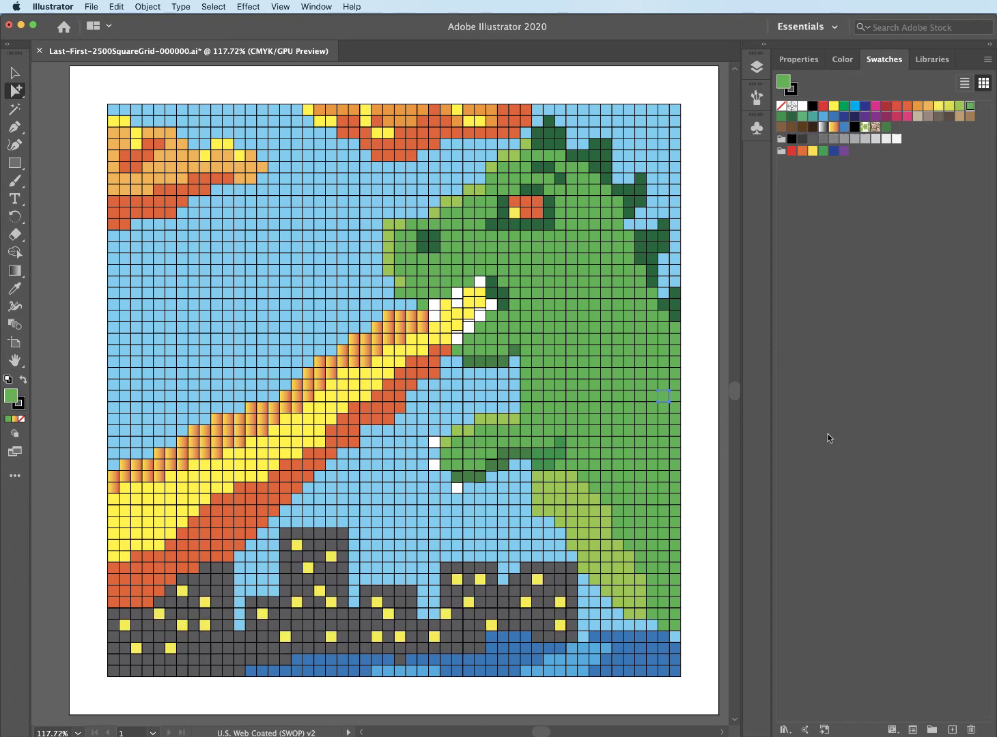
Start saving the finished artwork as a separate Adobe Illustrator file
left_click(91, 6)
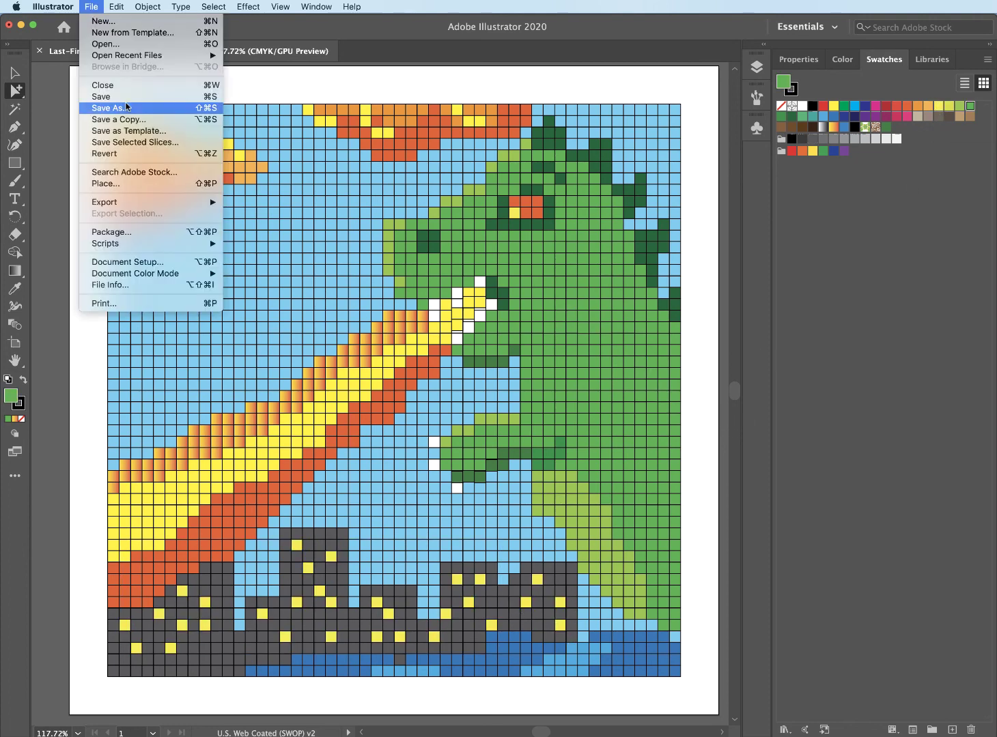
left_click(148, 108)
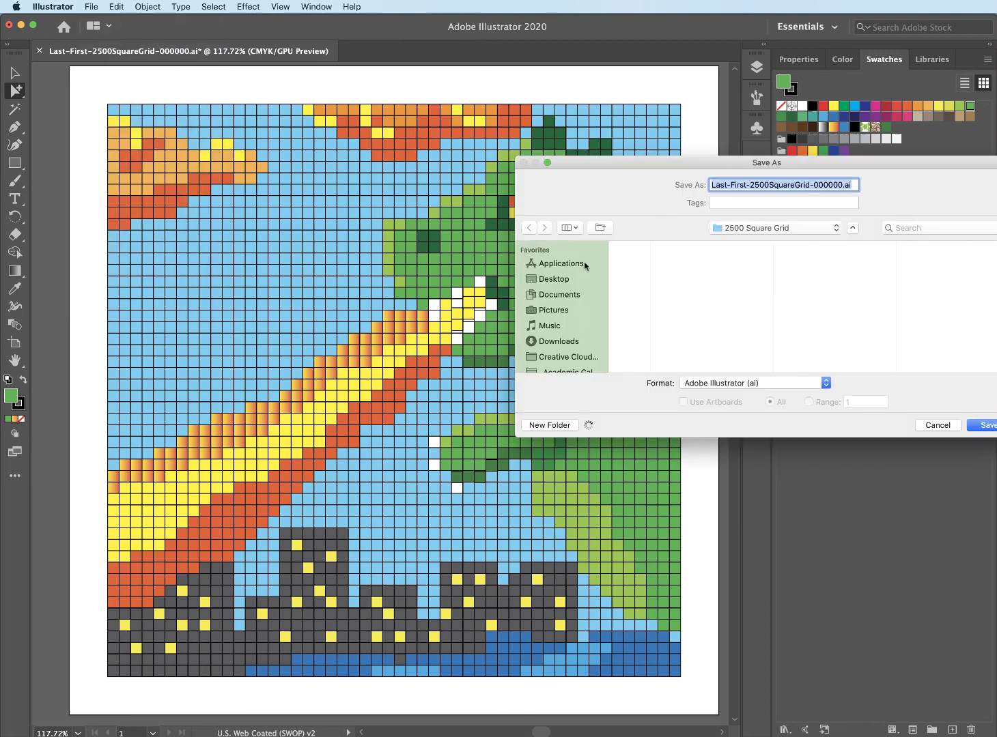